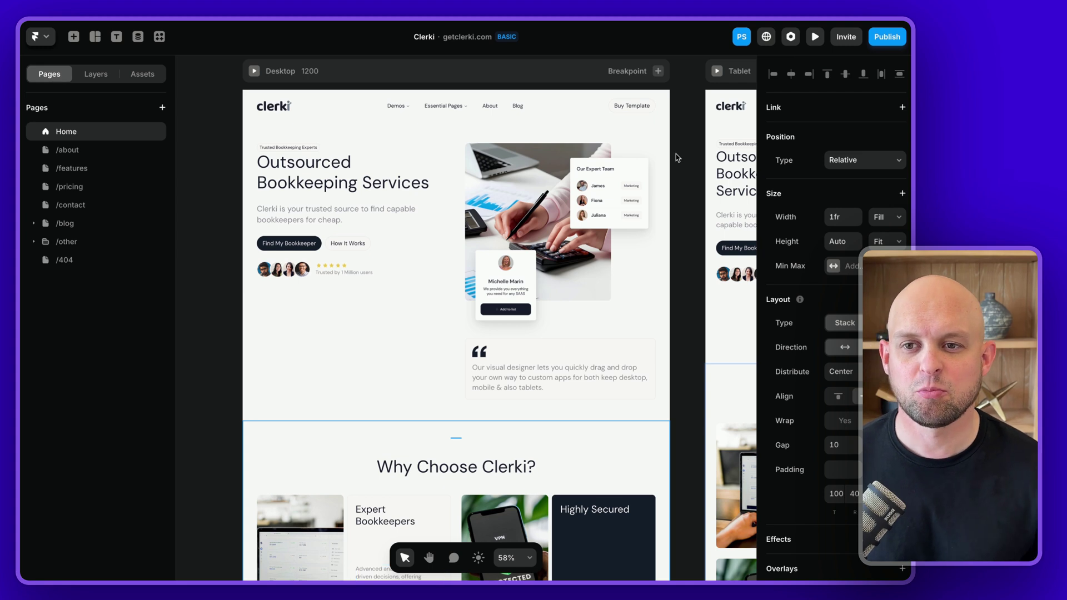
- Launch the Semflow plugin from the Plugins list with nothing selected on the canvas
click(217, 108)
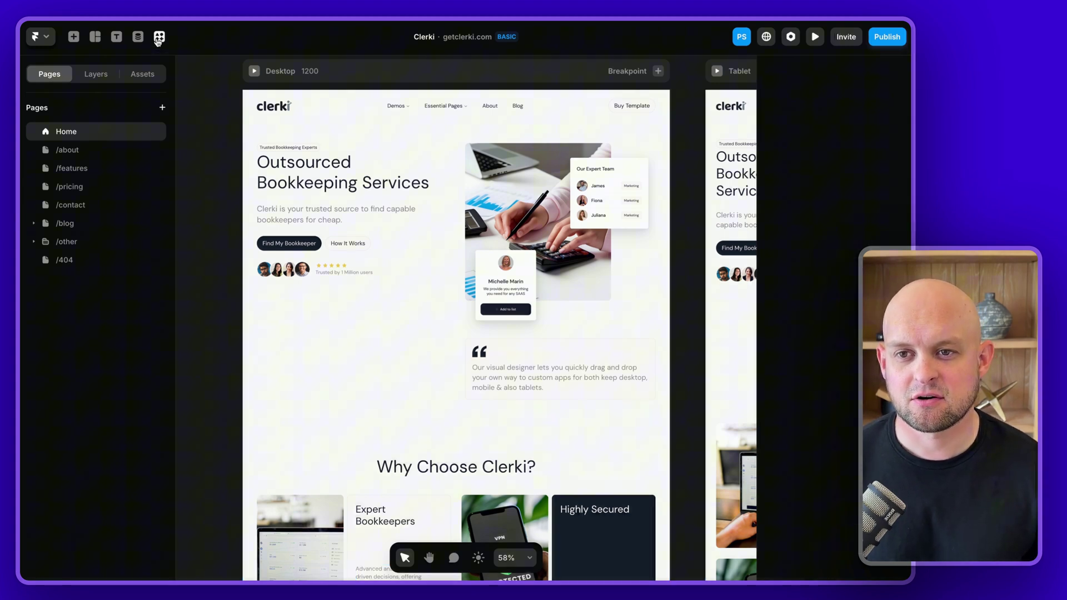
click(159, 37)
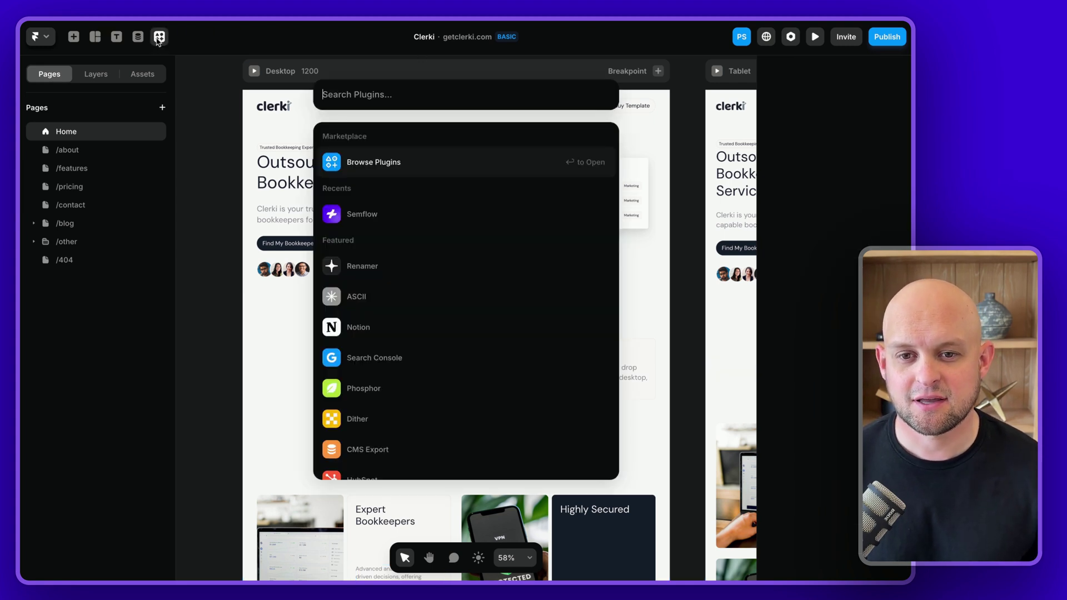
click(363, 222)
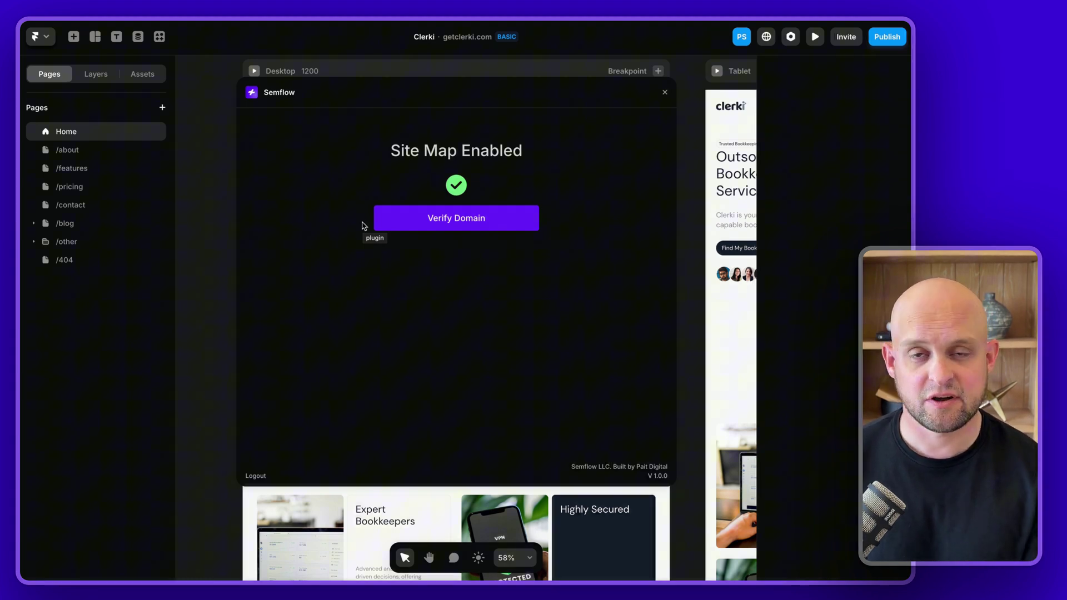
- Verify the getclerki.com domain and crawl the site to get its site score
click(396, 224)
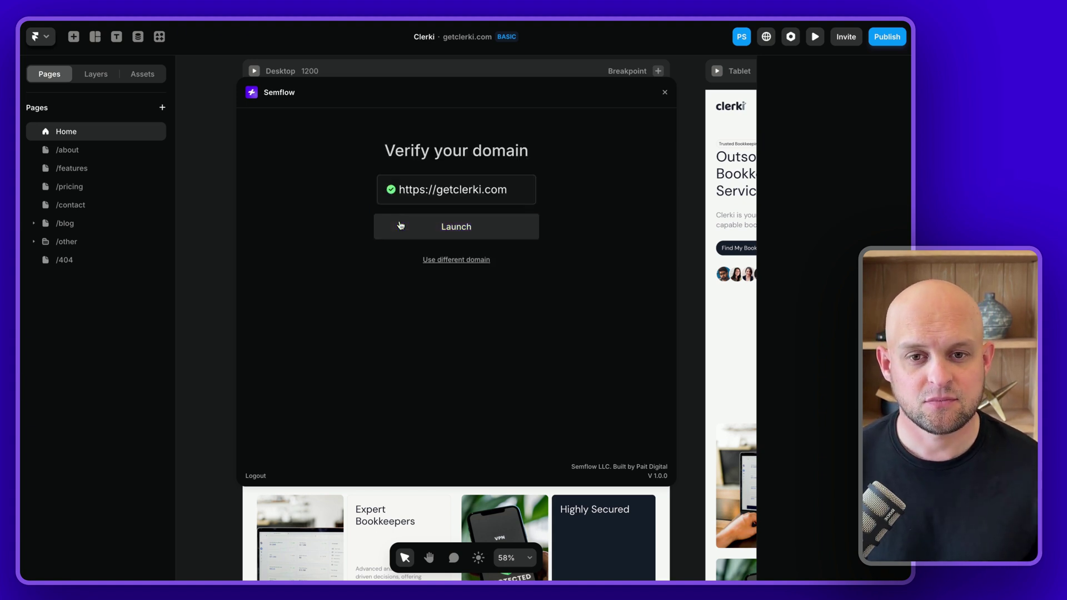
click(496, 234)
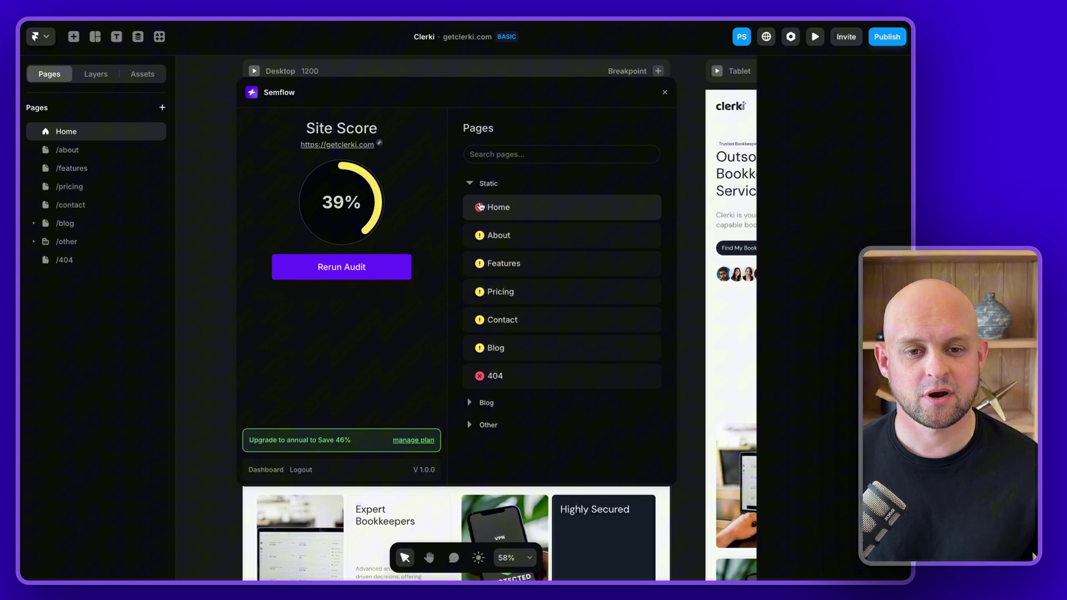
- Review the Home page's Page Title, H1 and H2-H6 checks, ending on Focus Keyword not set
click(527, 207)
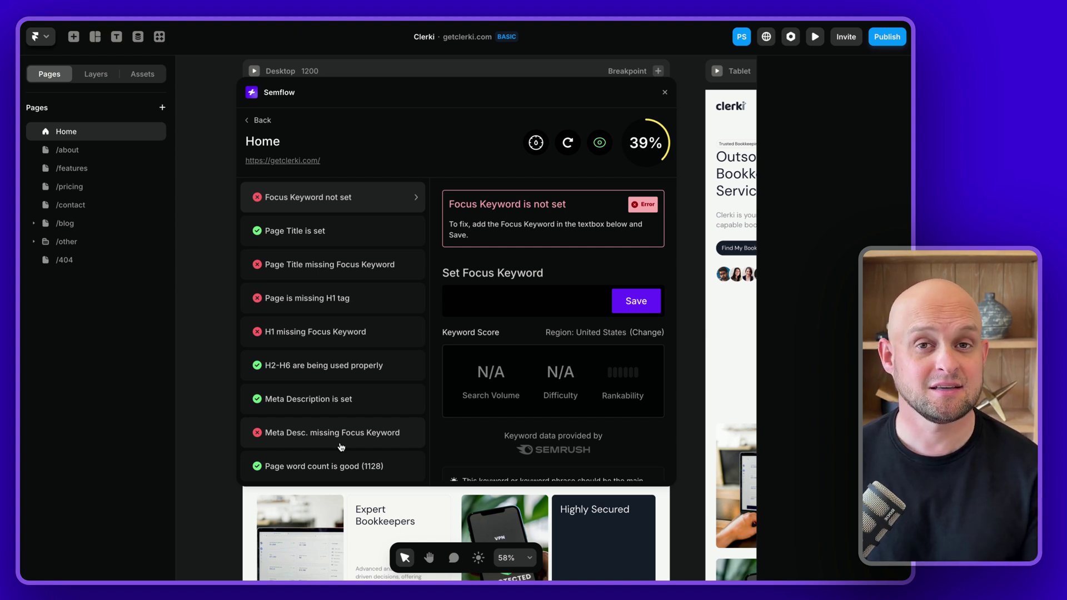
click(367, 236)
click(378, 315)
click(372, 365)
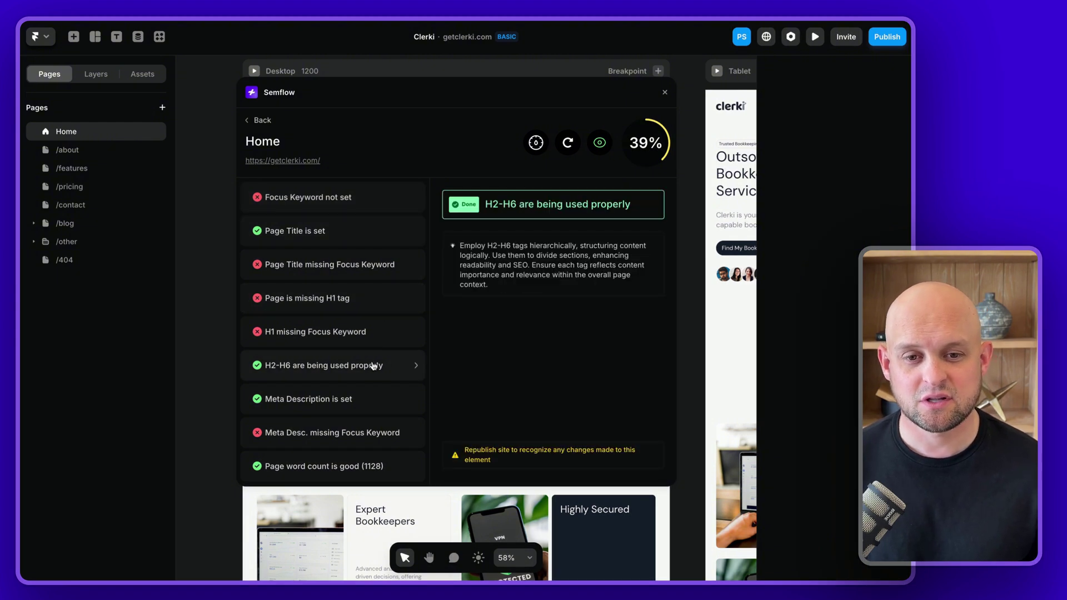
click(315, 211)
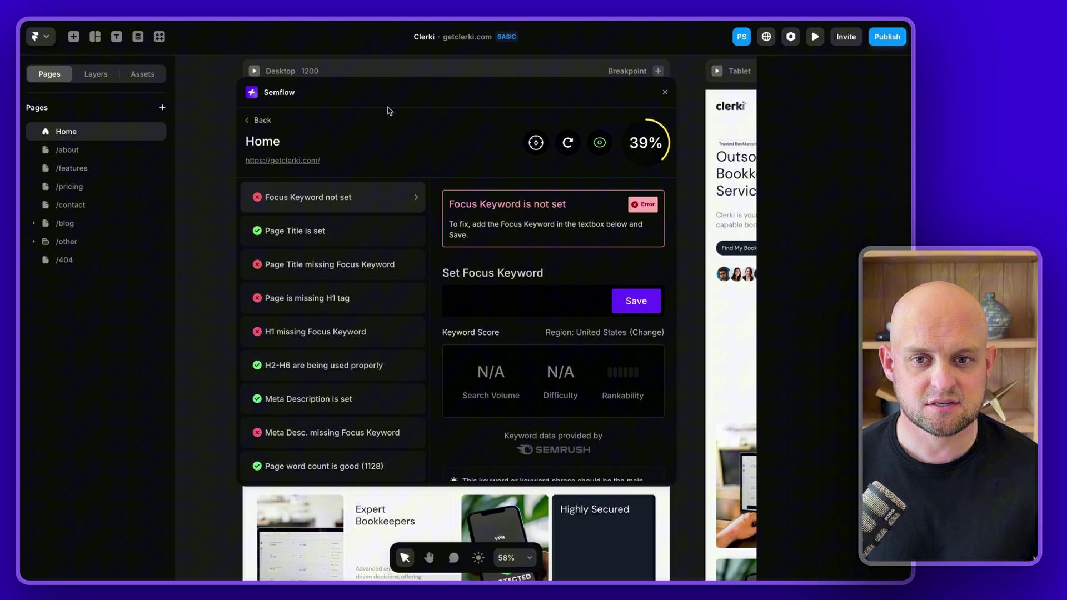
- Save 'bookkeeping services' as the Home focus keyword, showing 8,100 search volume and difficulty 47
drag(619, 178, 690, 267)
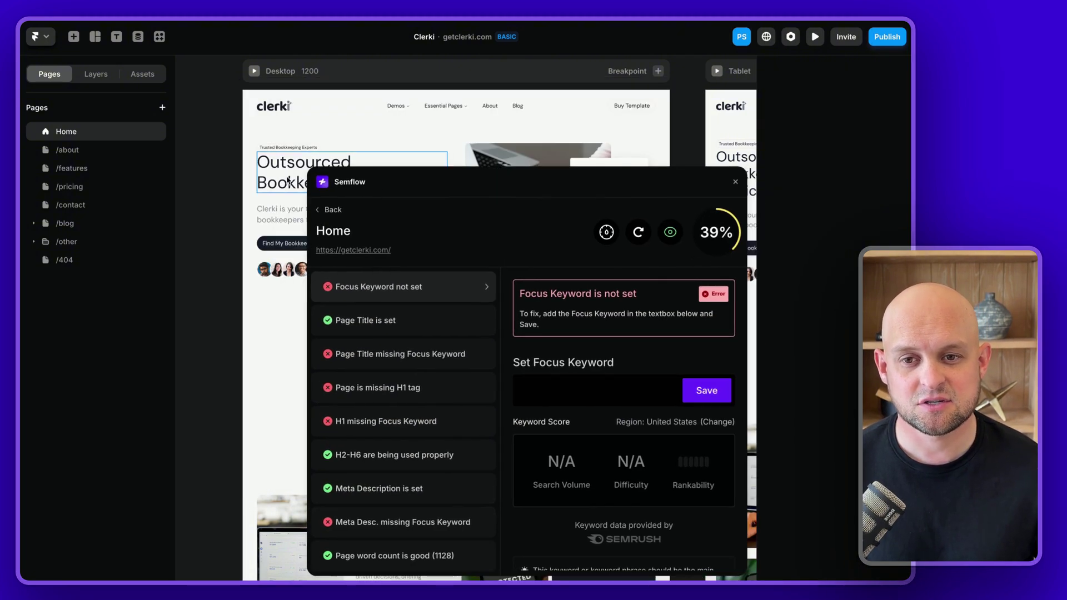
drag(420, 183, 351, 82)
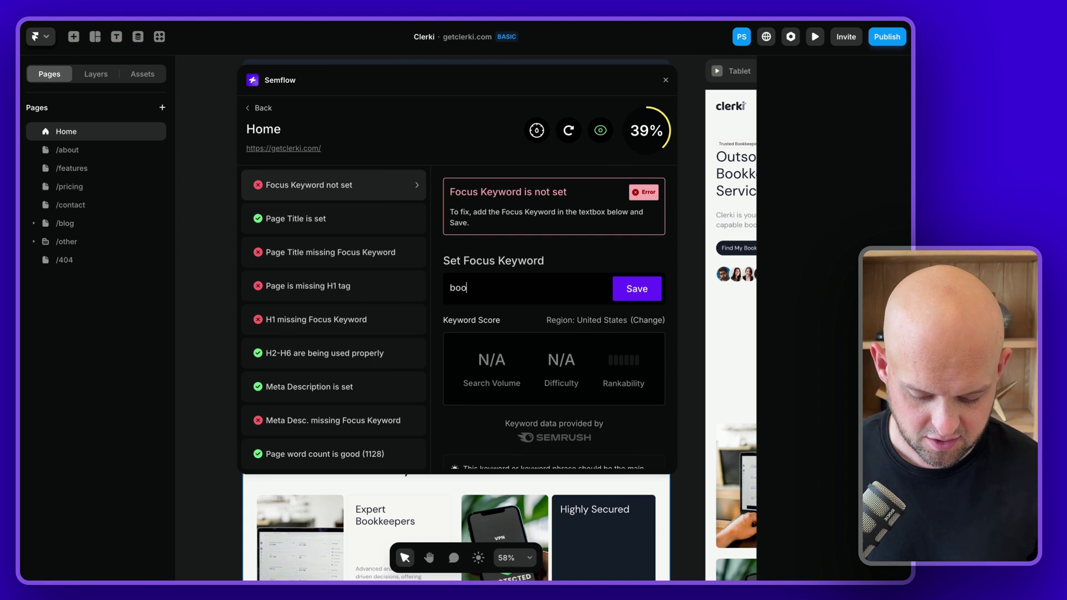
text(services)
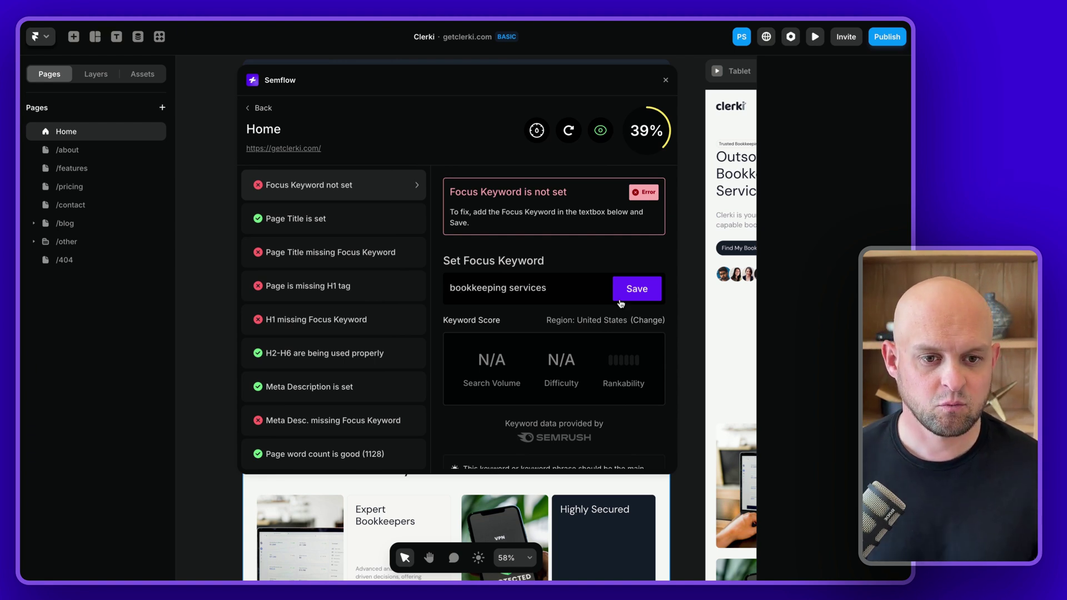
click(637, 290)
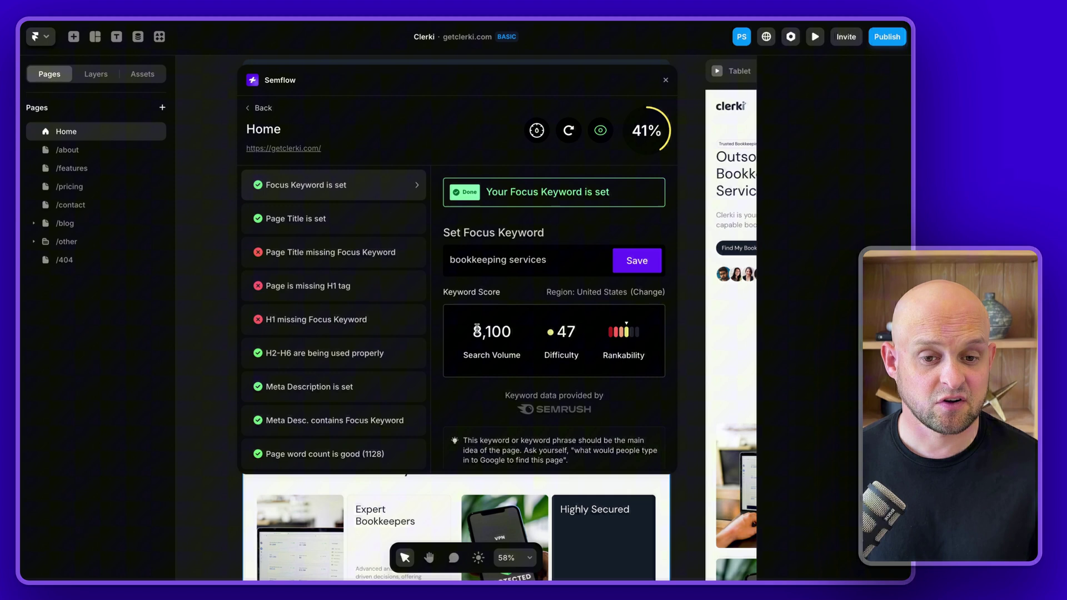
drag(472, 334, 509, 336)
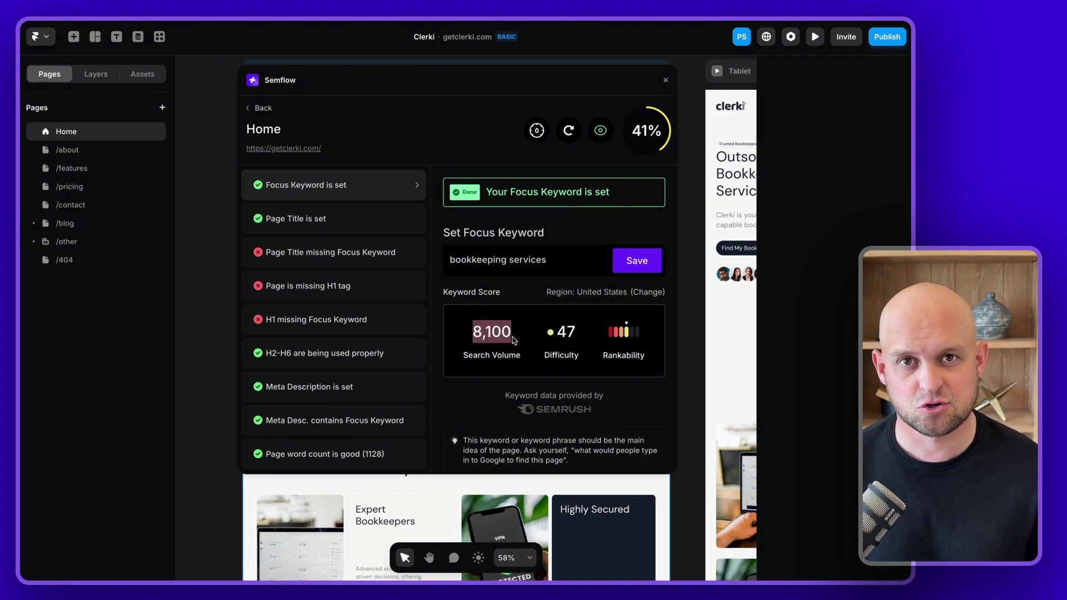
click(536, 328)
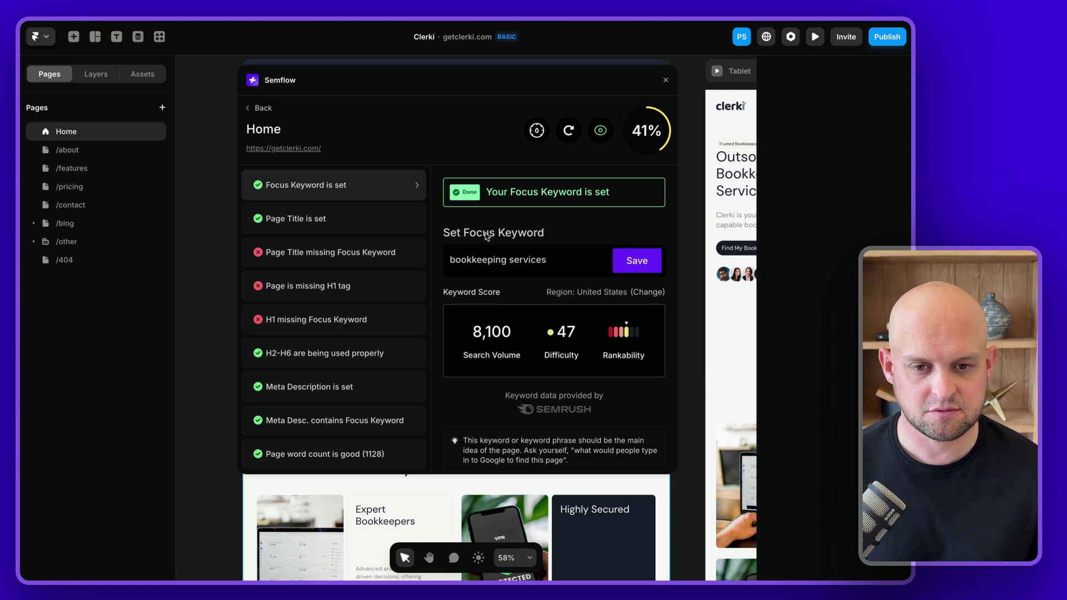
- Change the focus keyword to 'outsourced bookkeeping services' and save it (volume 1,300, difficulty 27)
click(452, 260)
text(outsources)
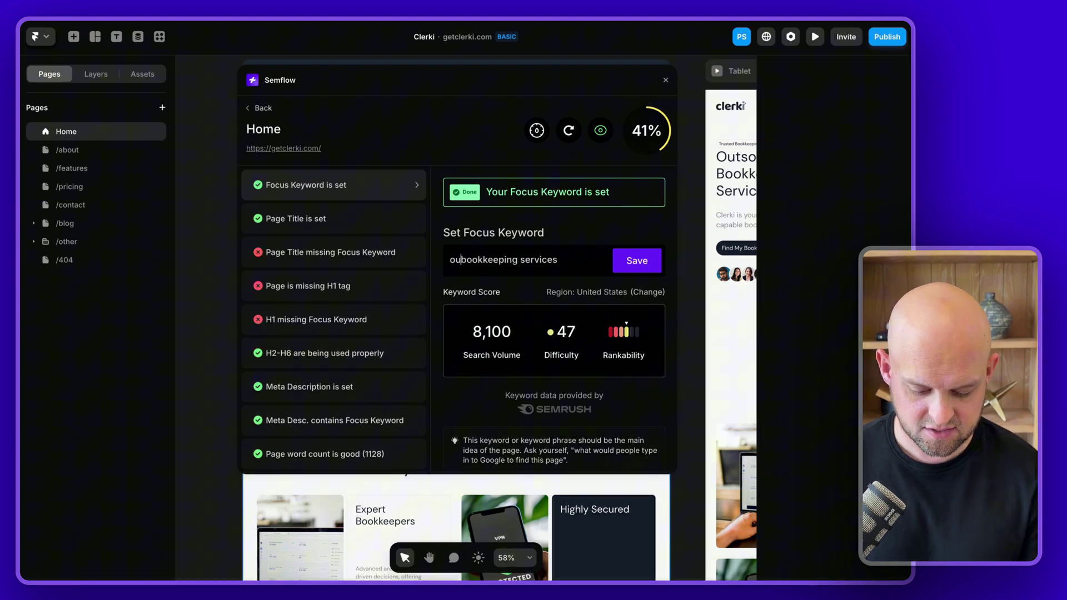
key(BackSpace)
text(d)
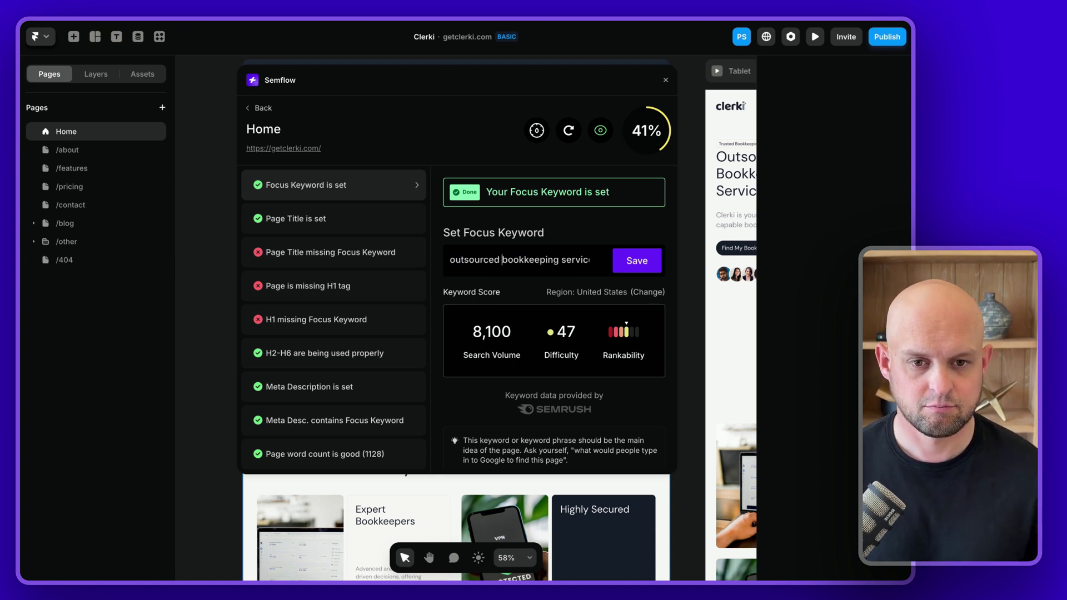
click(654, 267)
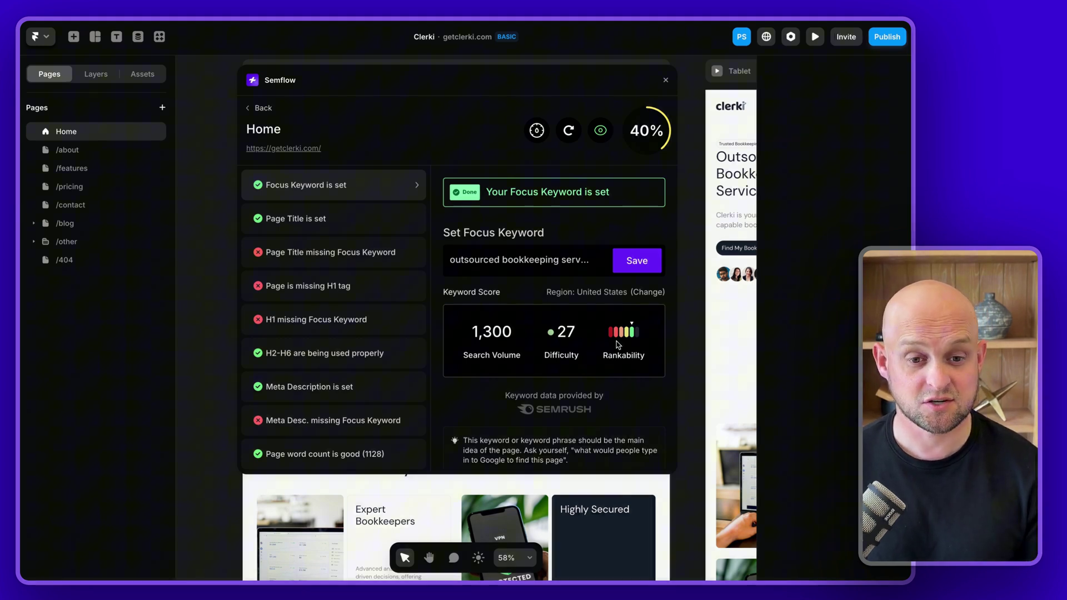
click(649, 259)
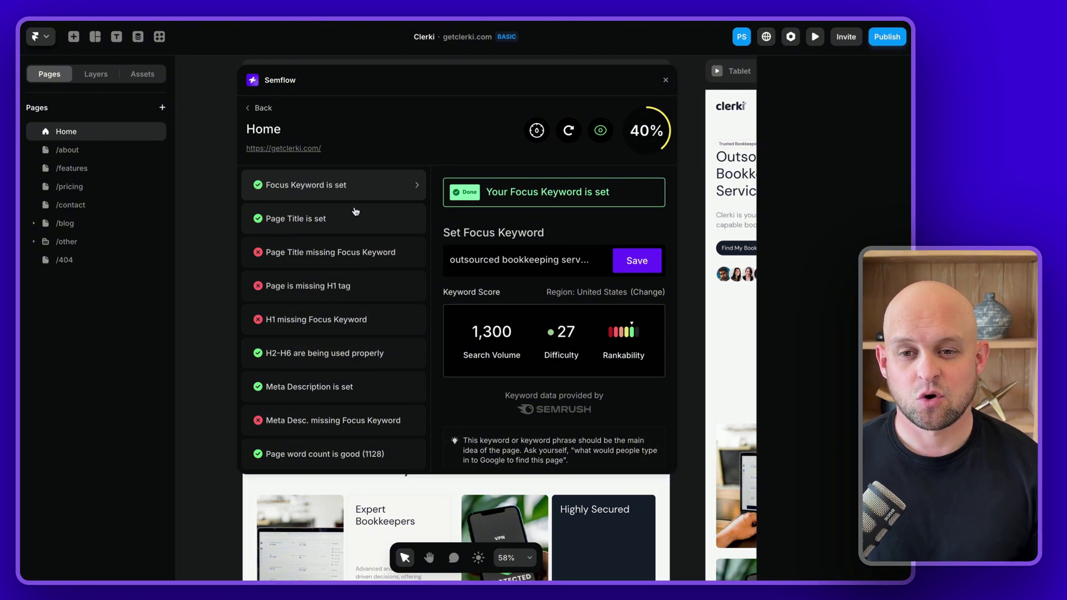
- Inspect the Page Title check, noting the current title 'Clerki' in the field and search preview
click(339, 220)
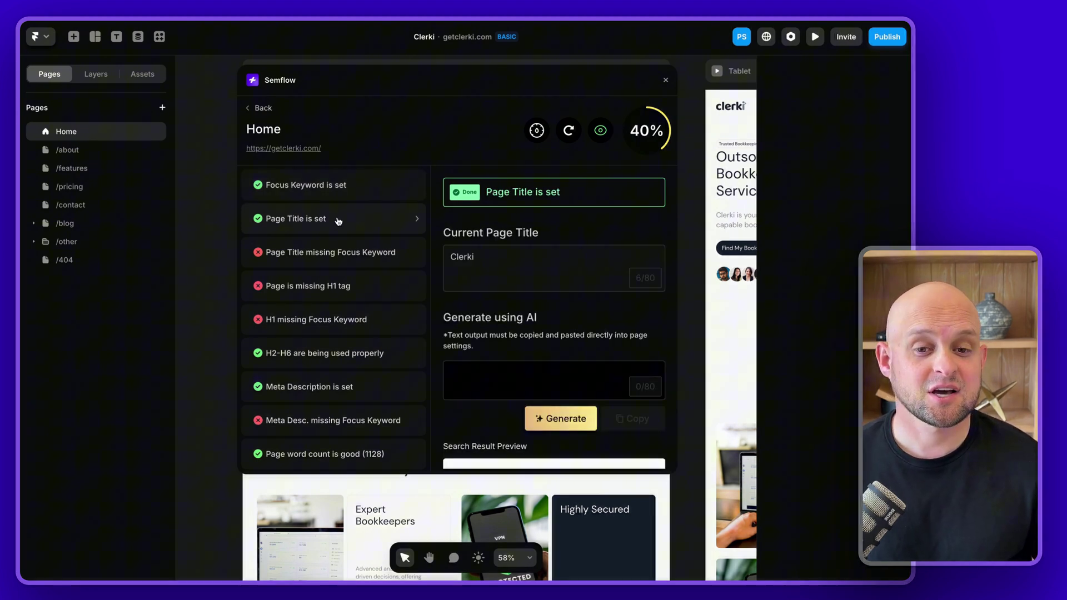
double_click(467, 257)
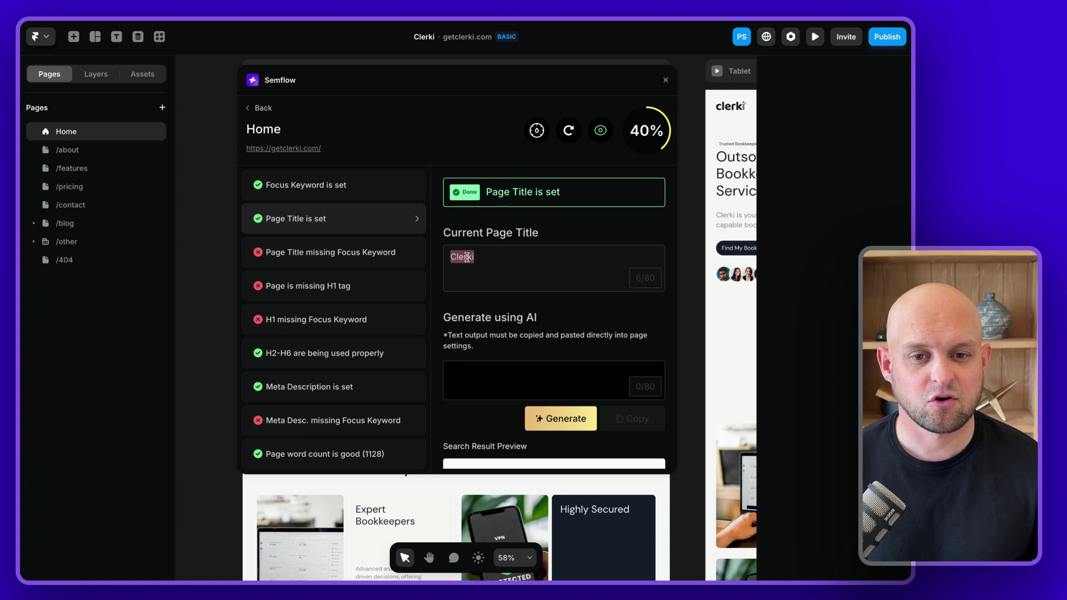
click(481, 263)
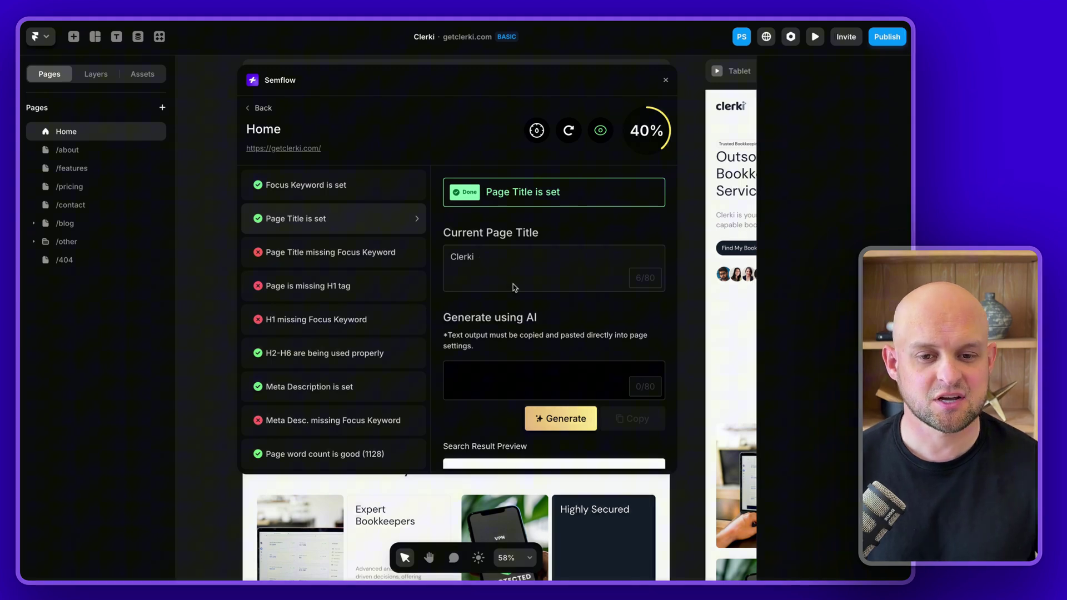
scroll(513, 287, down, 3)
scroll(514, 288, down, 1)
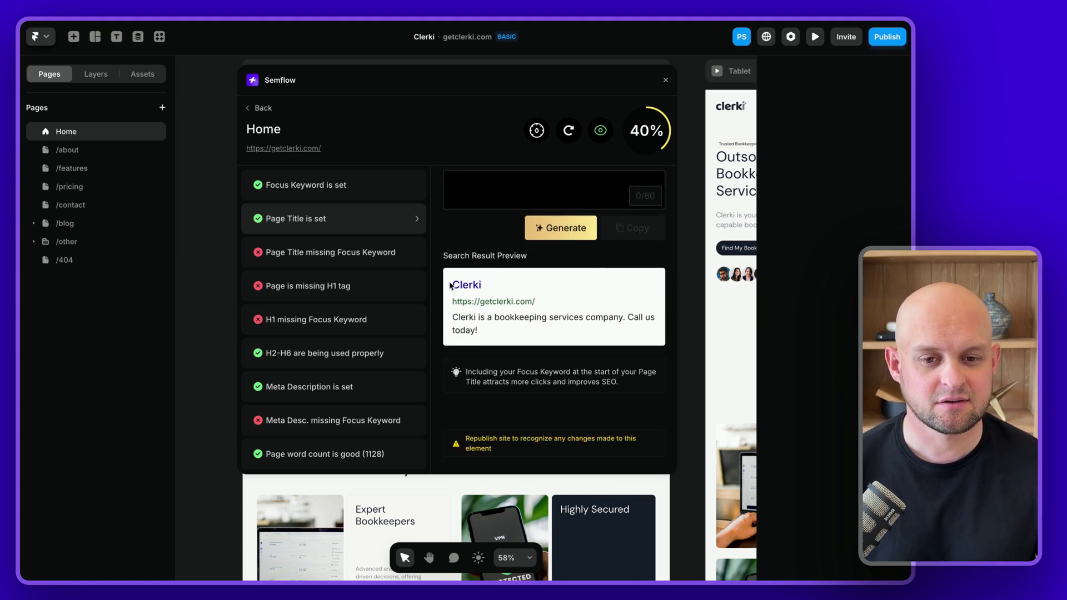
drag(452, 287, 481, 287)
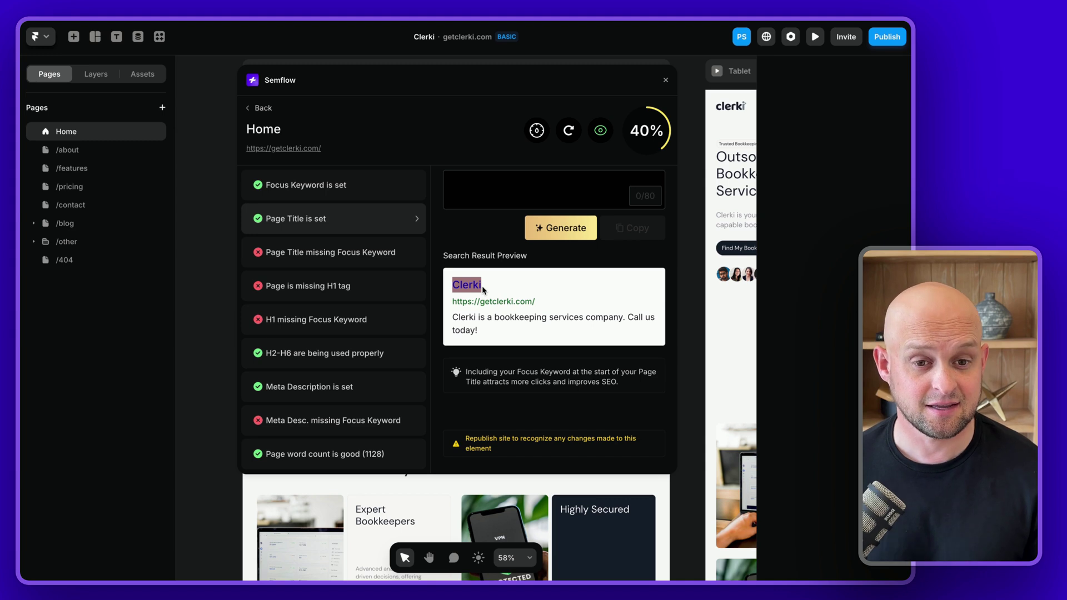
scroll(485, 278, up, 2)
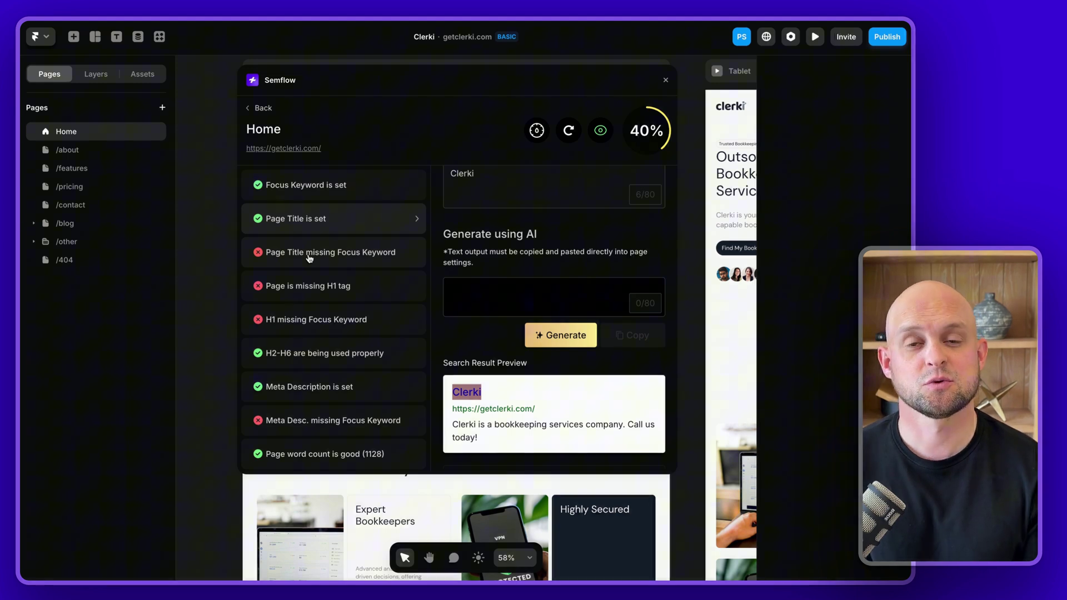
scroll(448, 263, up, 1)
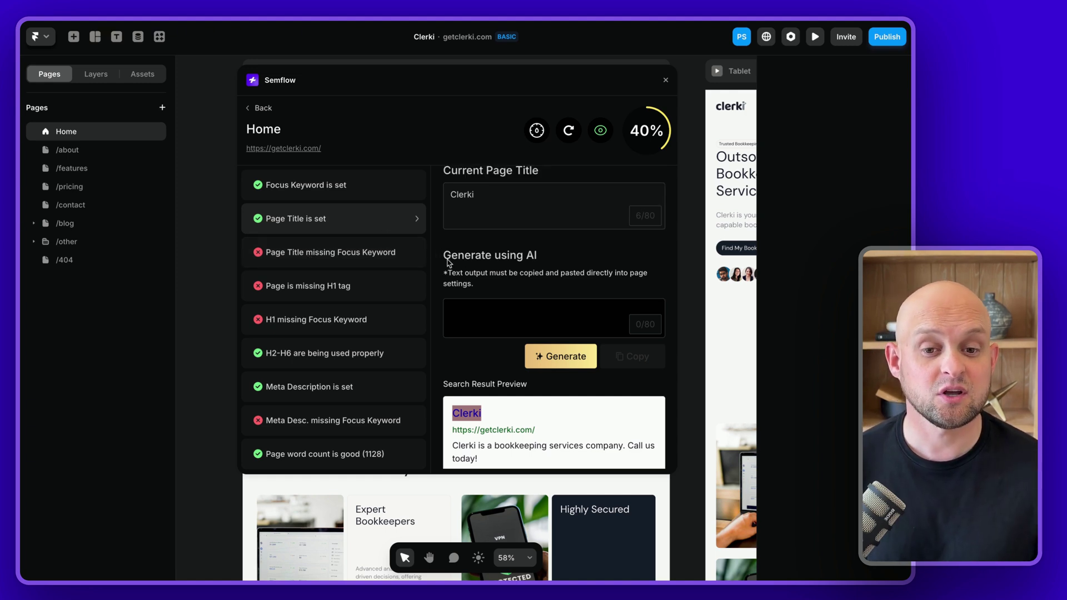
scroll(531, 260, down, 1)
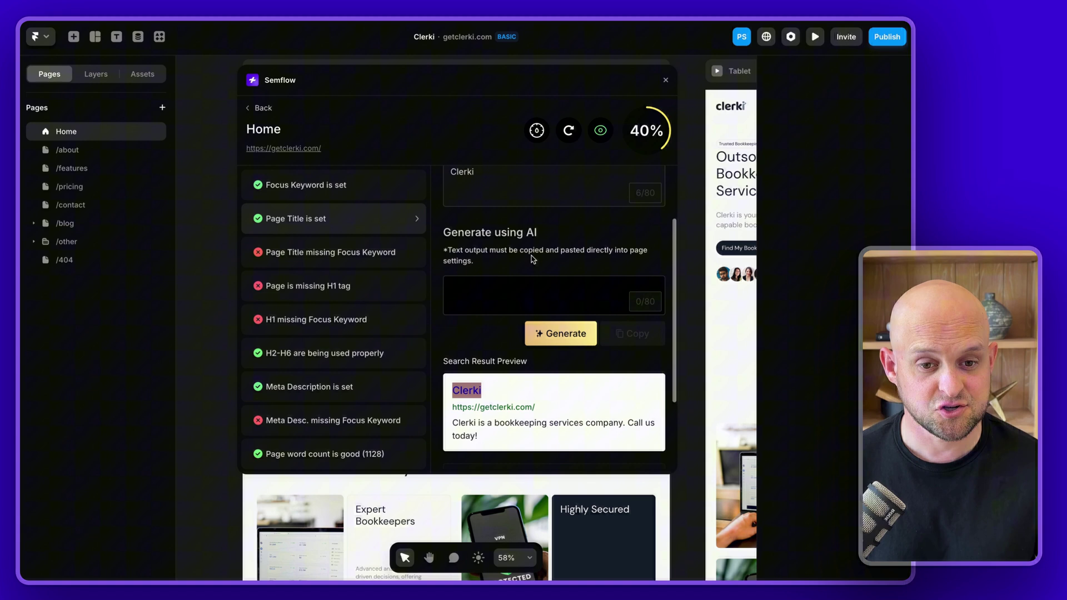
- Generate AI titles until 'Expert Outsourced Bookkeeping Services for Efficient Financial Management | Home' fits 80/80, then copy it
click(566, 339)
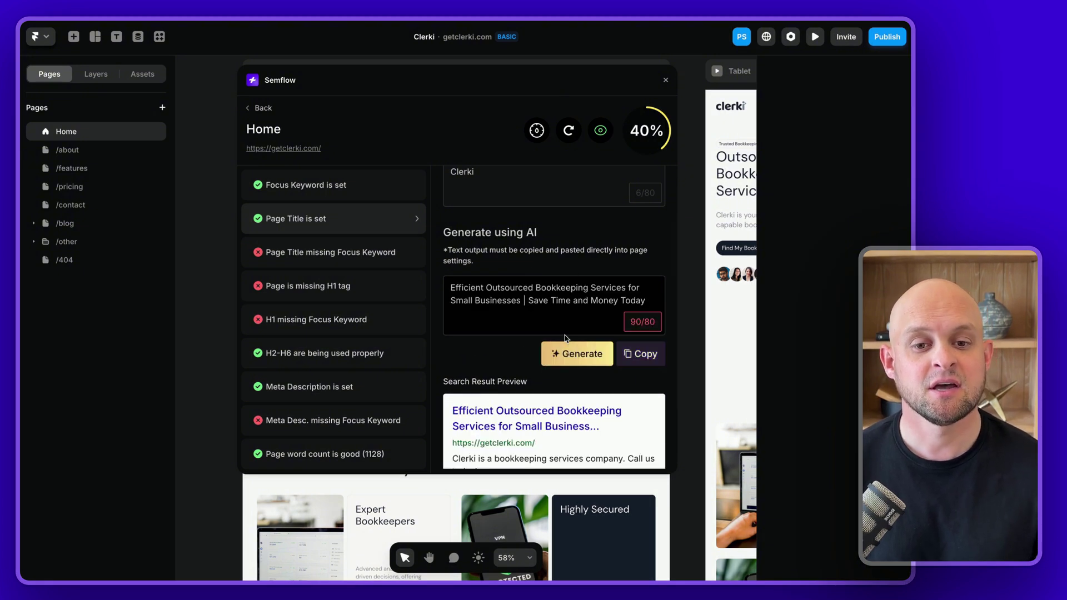
scroll(565, 337, up, 3)
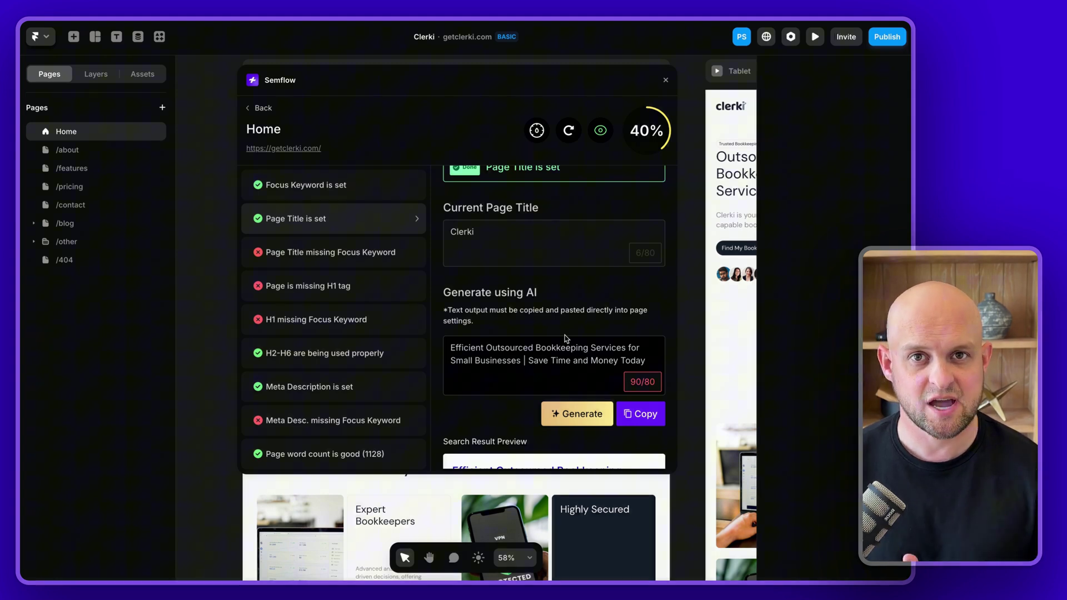
scroll(636, 319, down, 1)
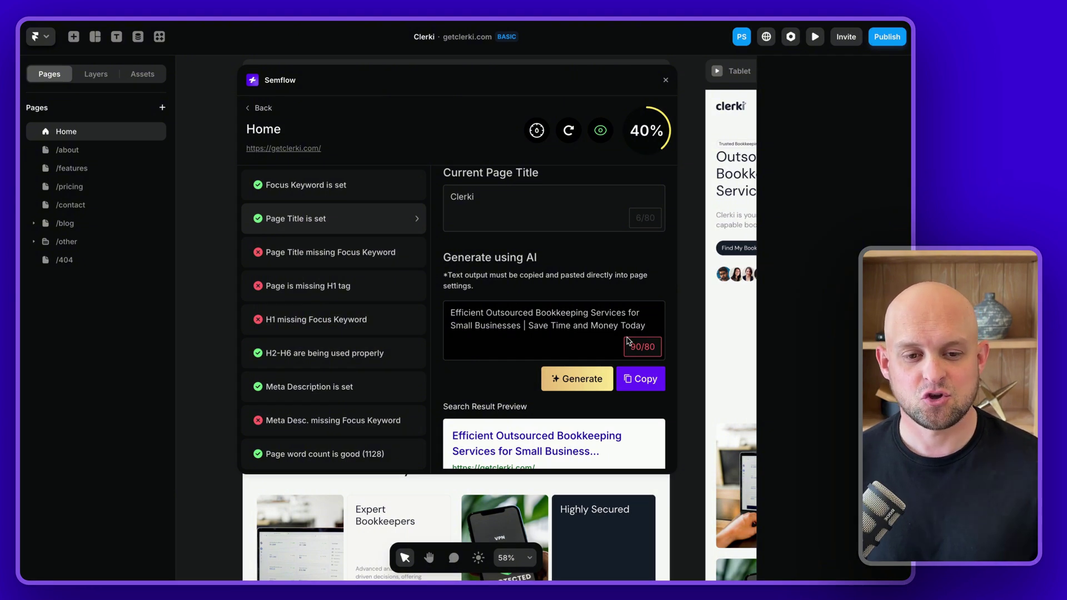
click(592, 378)
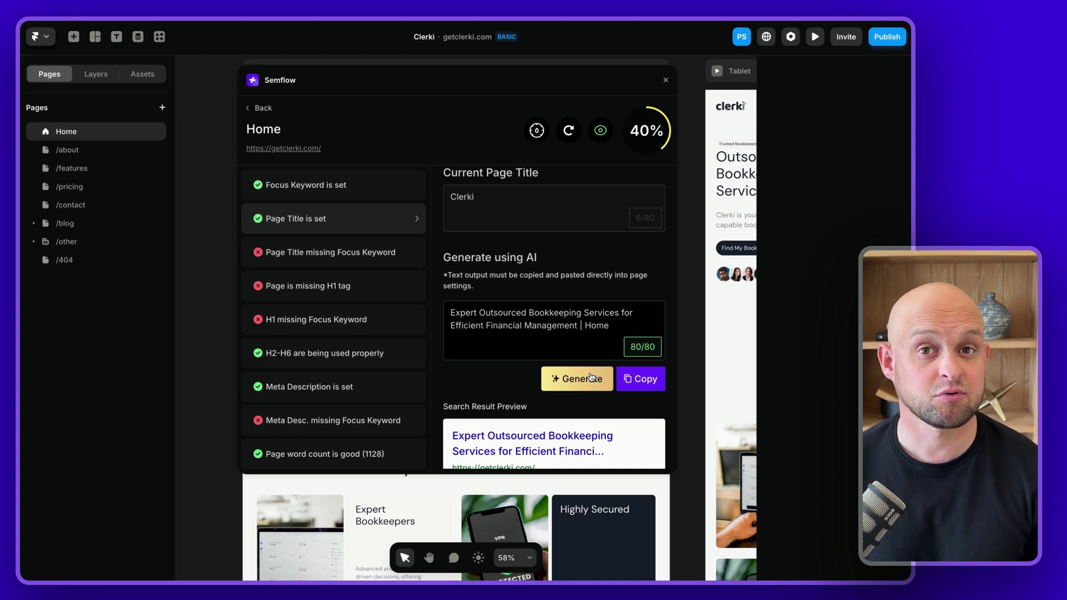
click(646, 383)
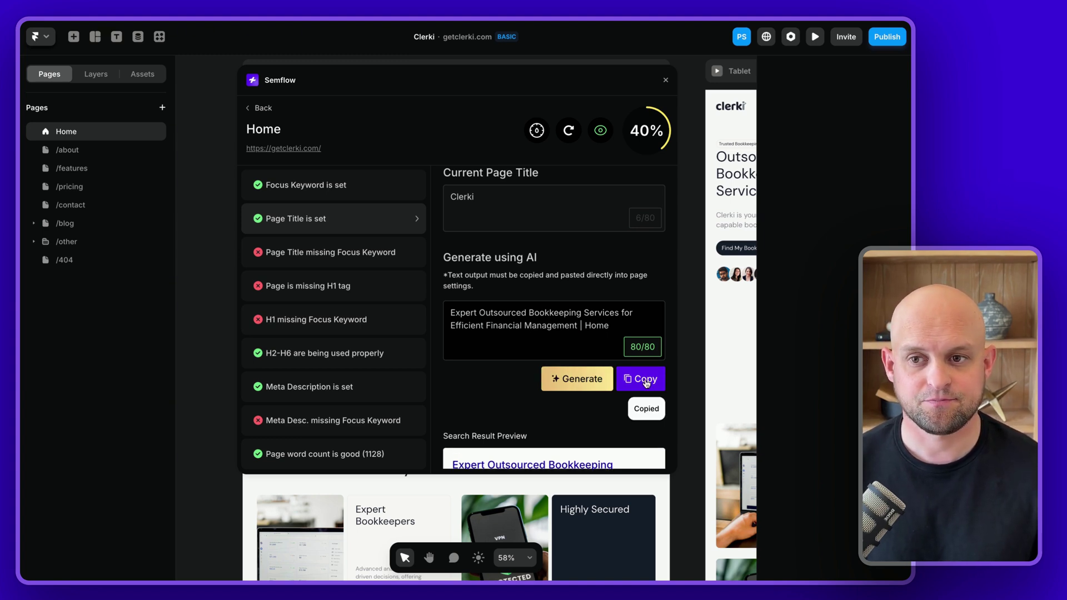
- Paste the copied title into the Home page's Title setting, save, and publish the site update
click(154, 133)
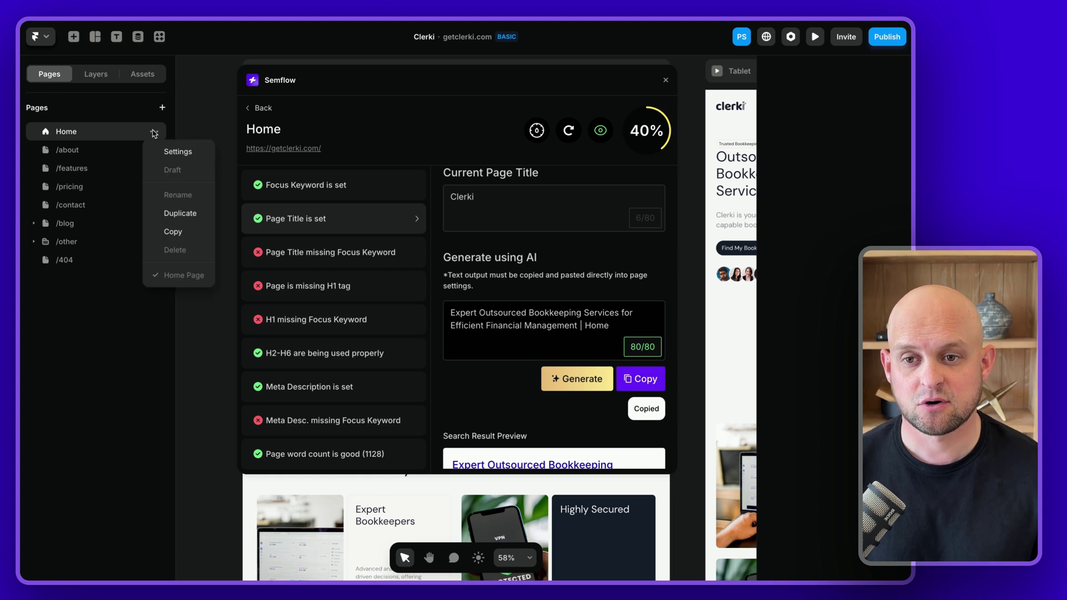
click(178, 148)
double_click(380, 187)
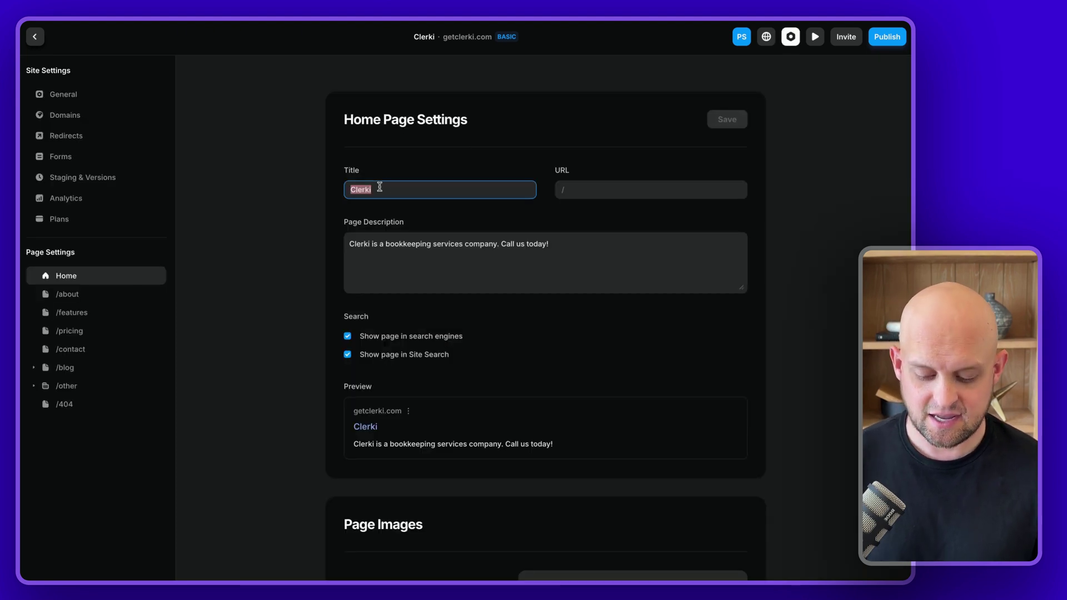
key(ctrl+v)
click(477, 167)
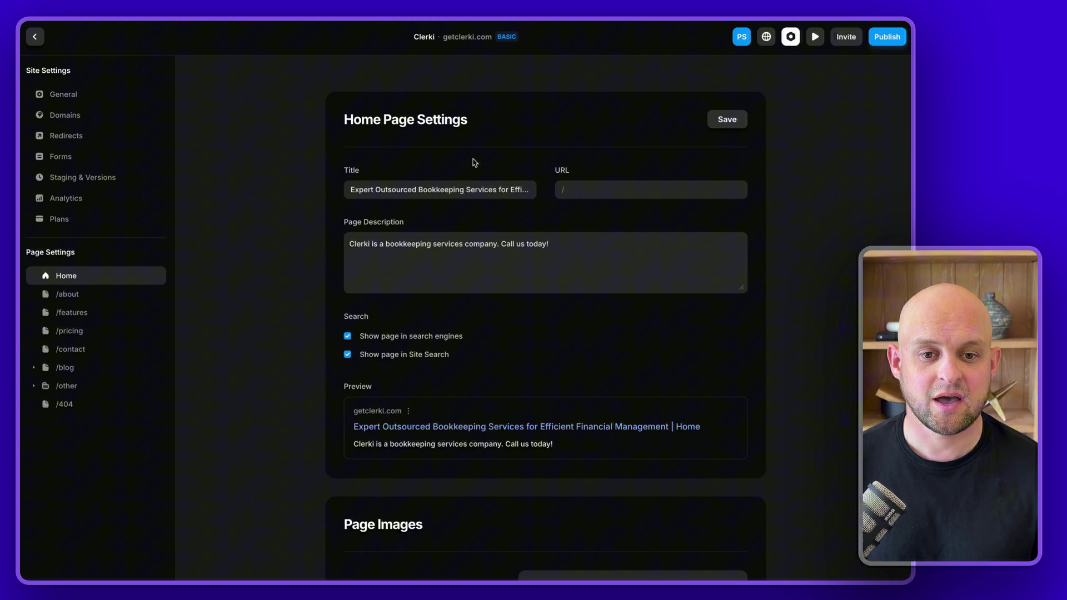
click(727, 123)
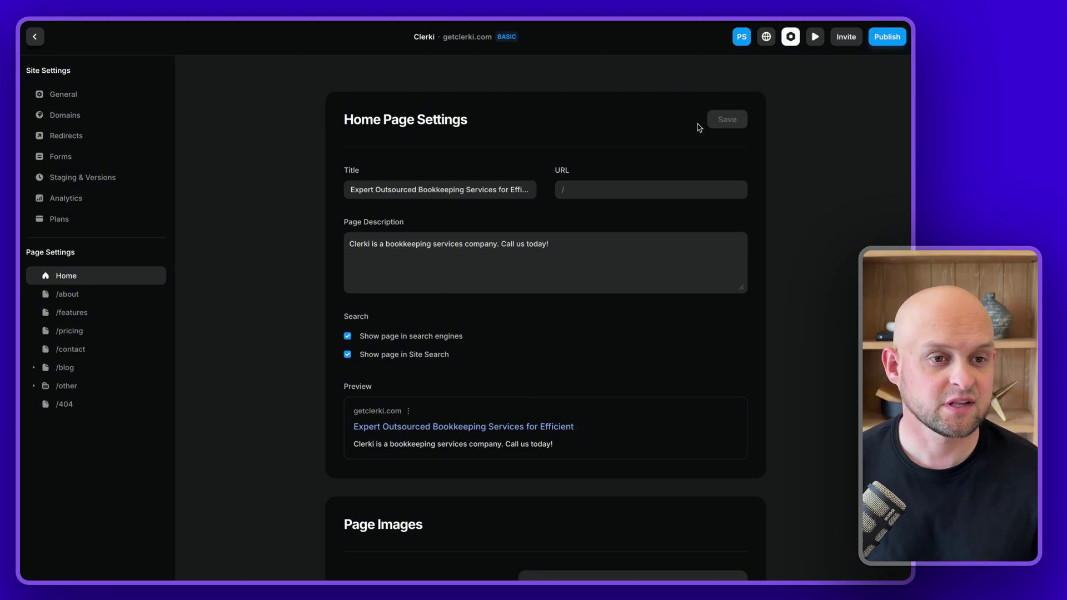
click(888, 37)
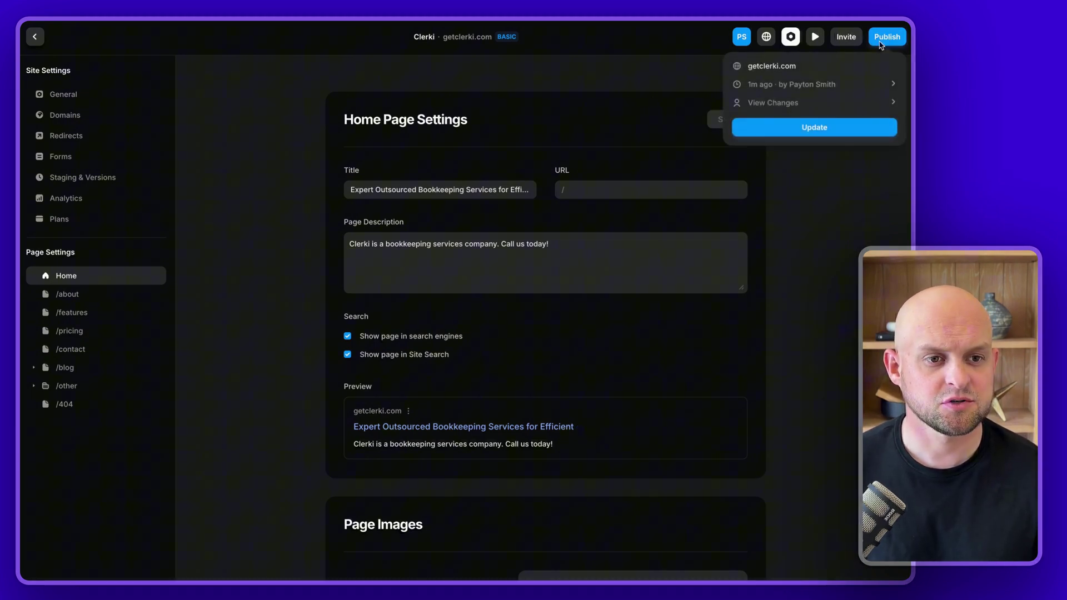
click(815, 128)
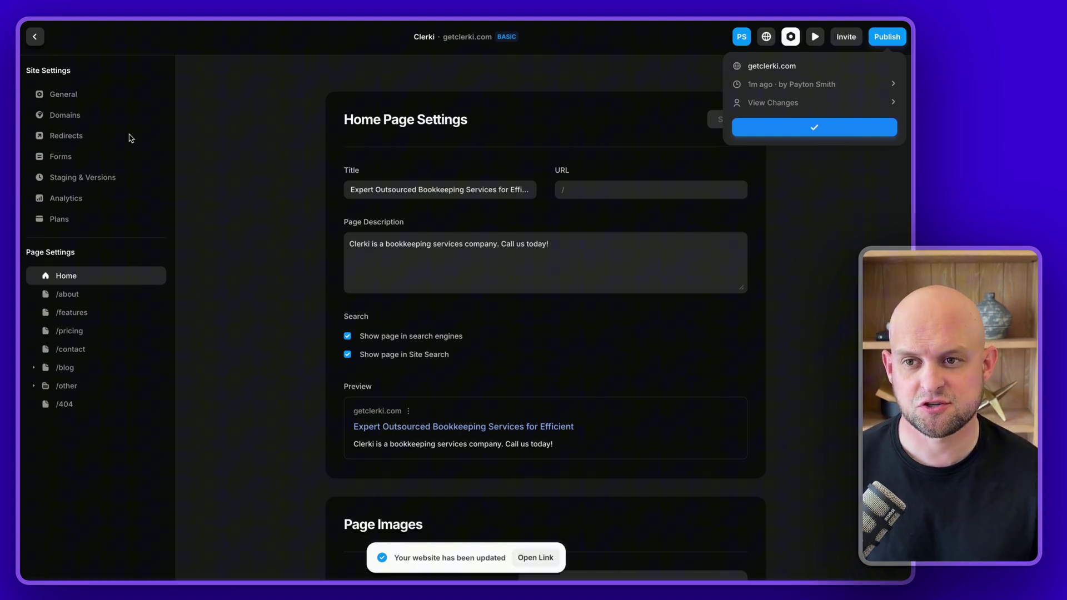
- Reopen Semflow and review the Home Page Title checks, including the focus keyword error
click(26, 39)
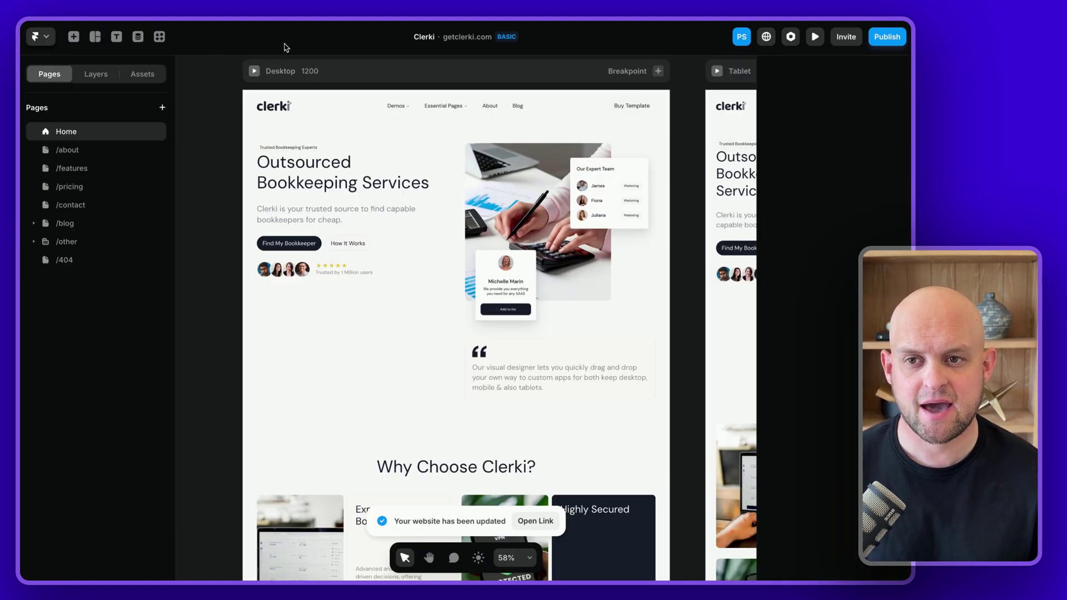
click(160, 36)
click(345, 214)
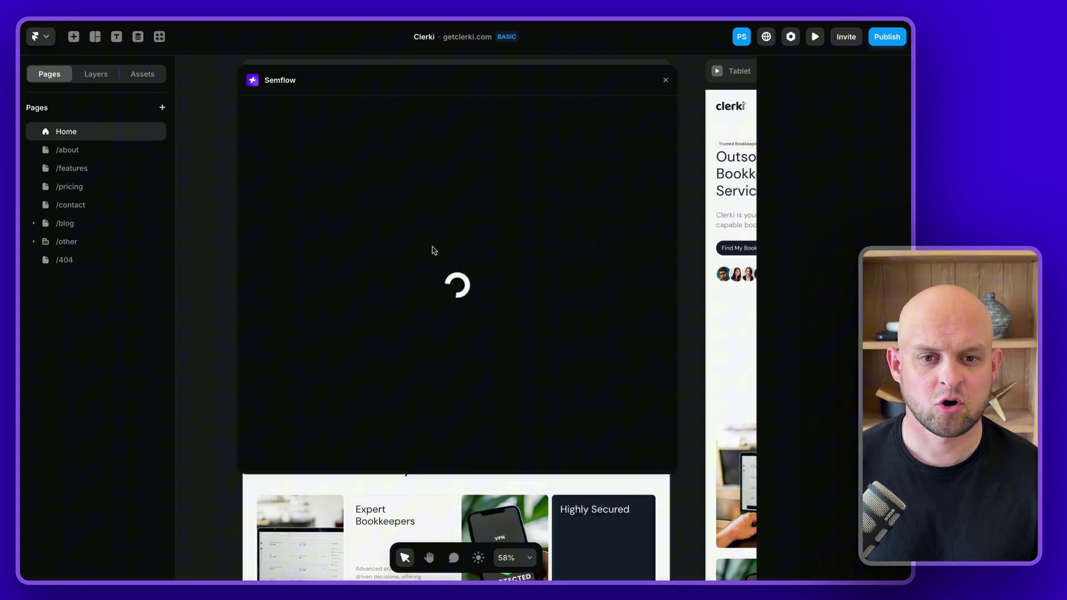
click(510, 199)
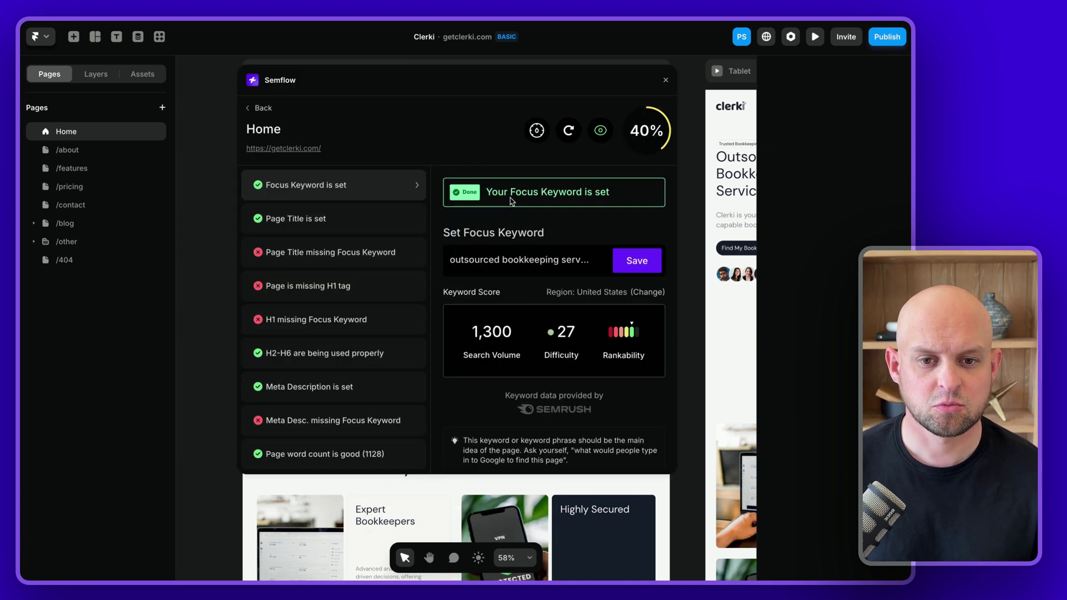
click(332, 225)
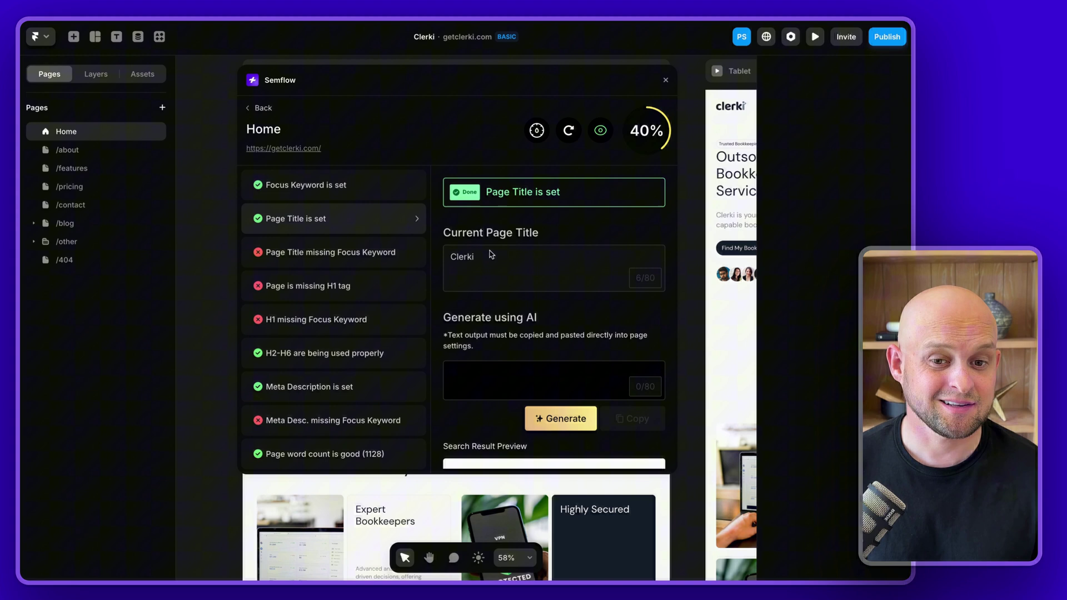
double_click(468, 257)
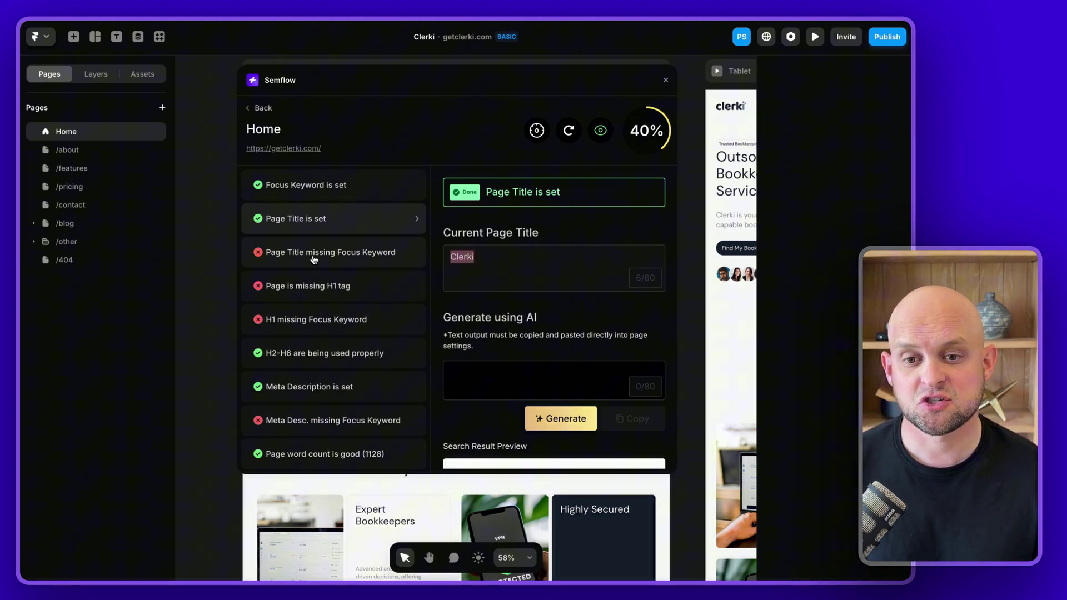
click(321, 255)
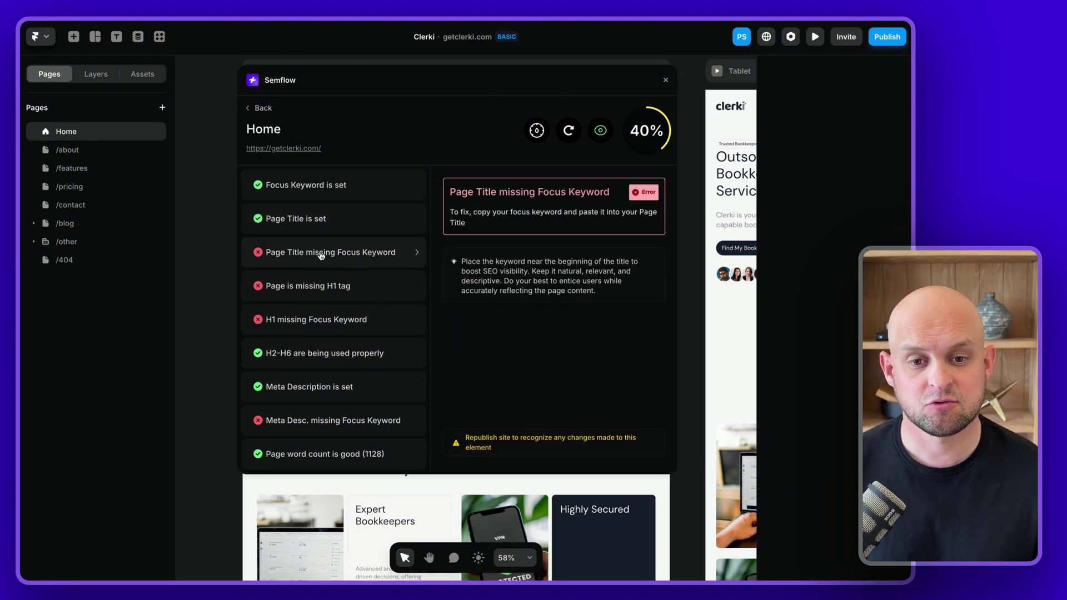
- Rerun the Home audit, confirm Page Title contains Focus Keyword passes, and return to the 41% overview
click(568, 133)
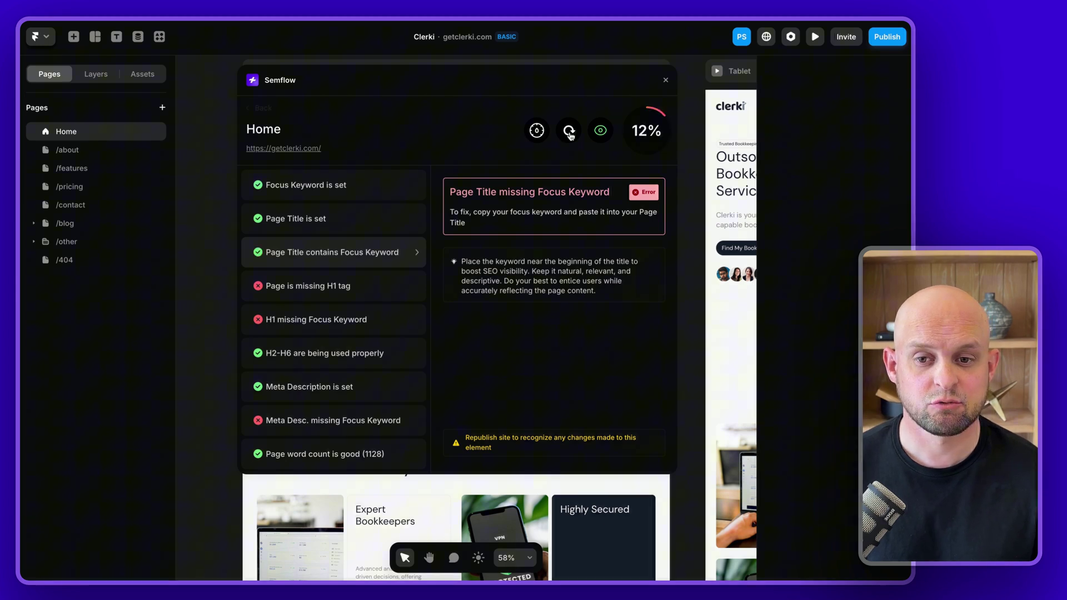
click(270, 228)
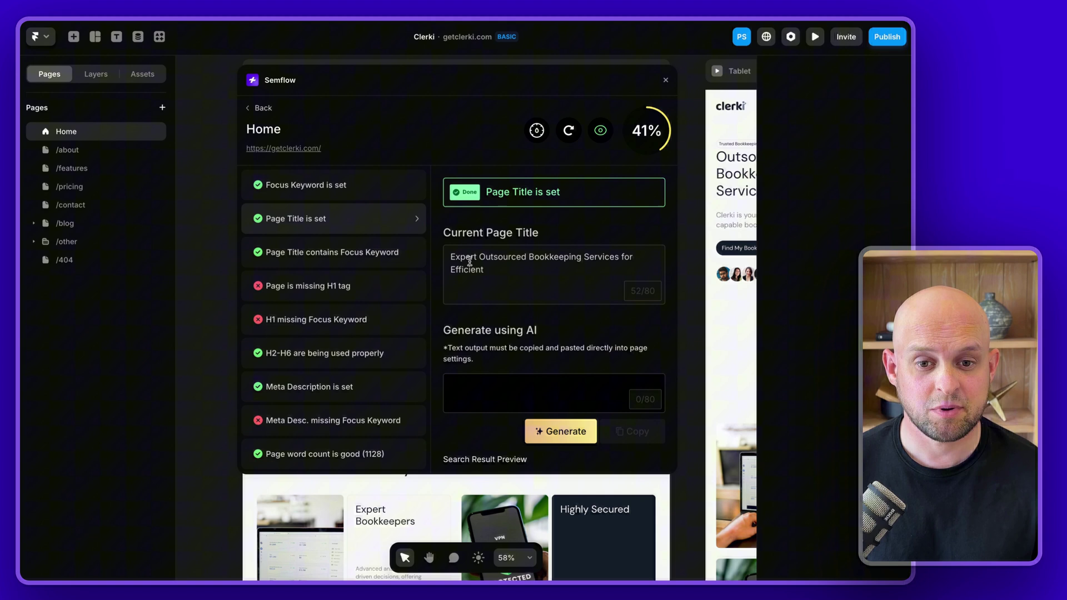
click(301, 257)
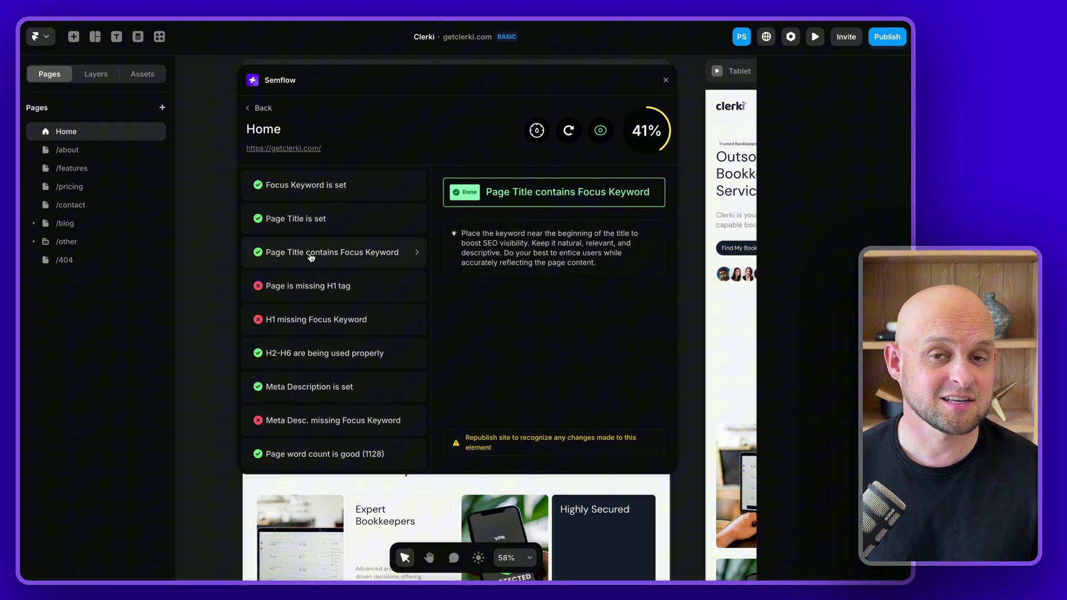
click(260, 108)
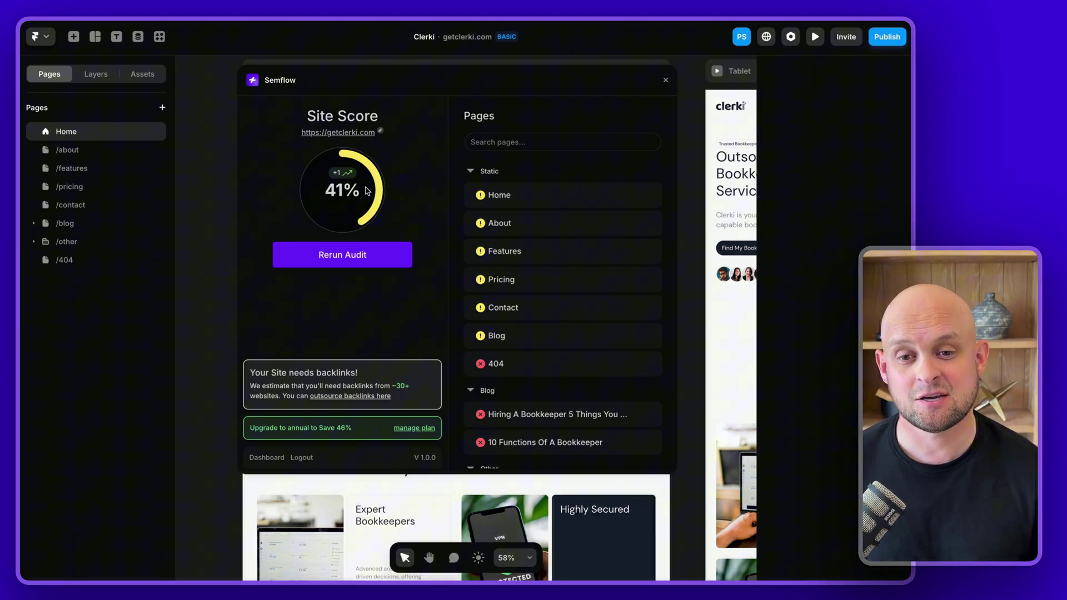
- Read the Home page's missing H1 tag error and its fix instructions in Semflow
click(526, 199)
click(313, 290)
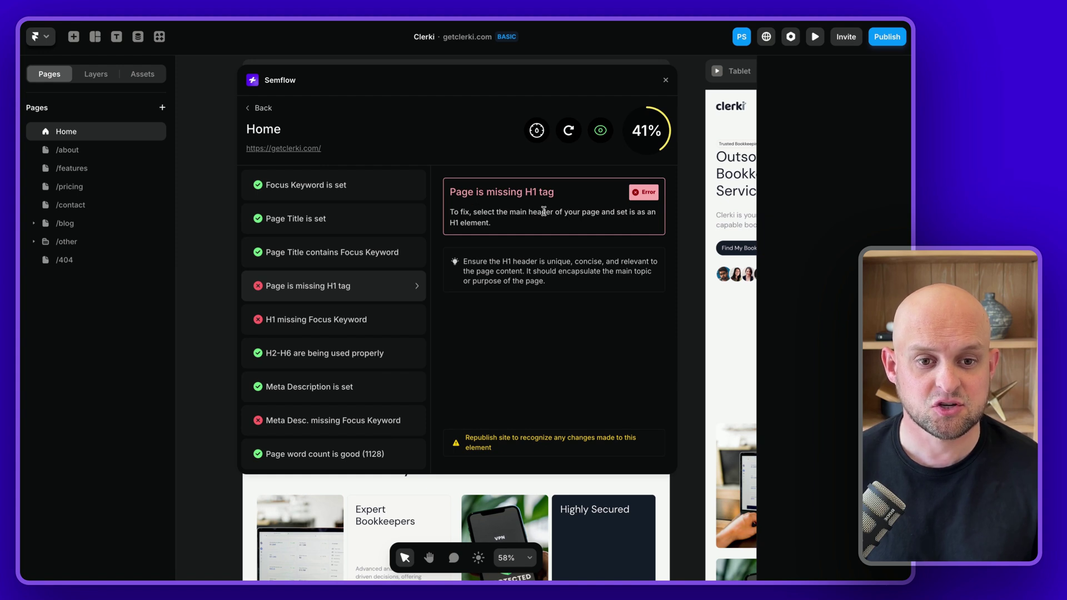
drag(543, 212, 588, 224)
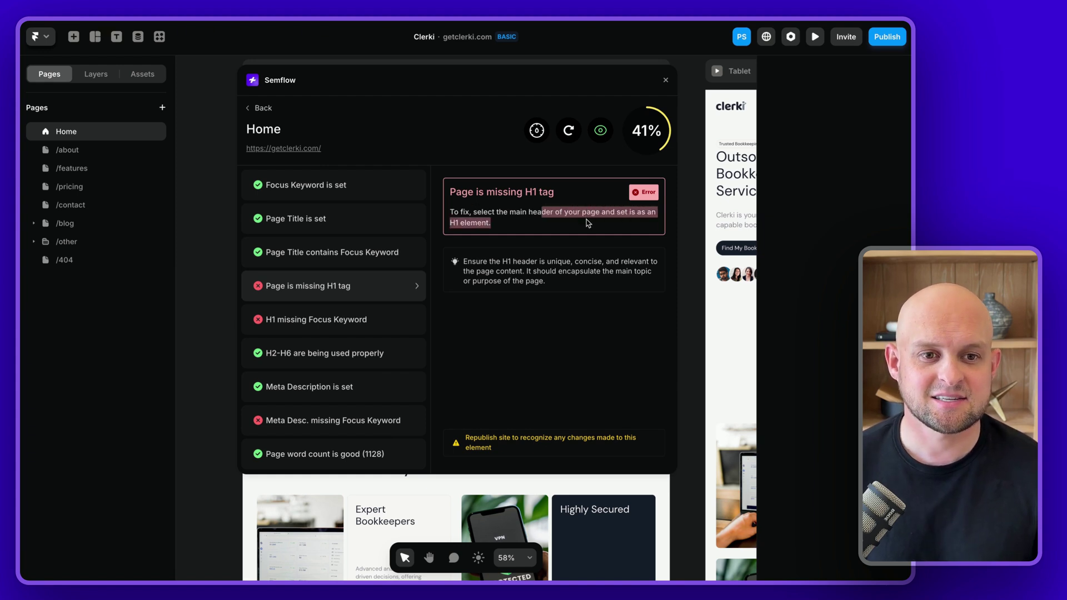
- Apply the Heading 1 text style to the 'Outsourced Bookkeeping Services' hero heading
click(665, 82)
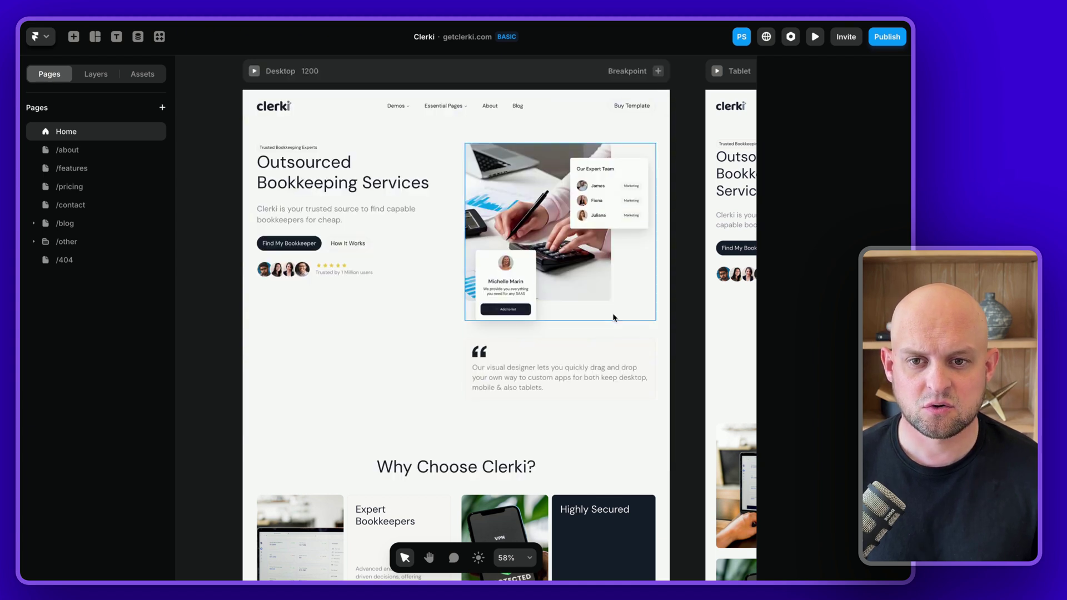
click(320, 174)
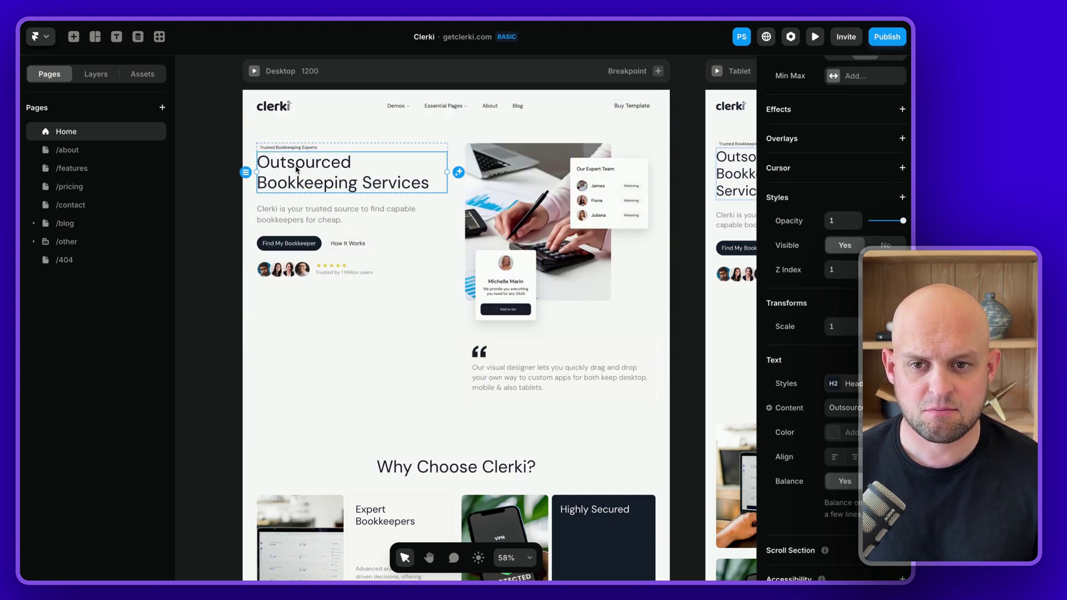
click(859, 389)
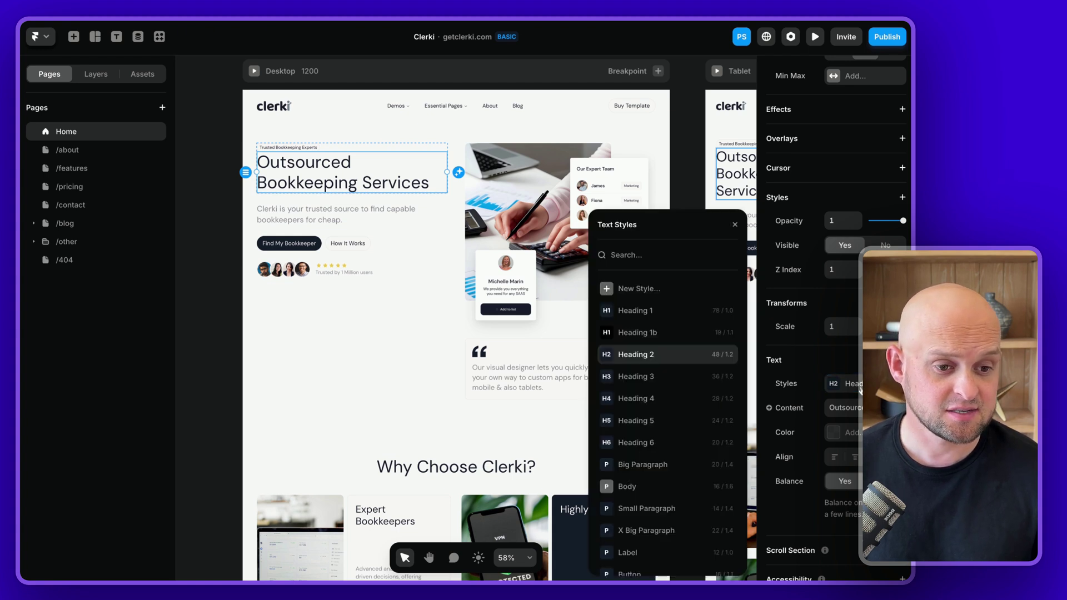
click(647, 314)
click(402, 379)
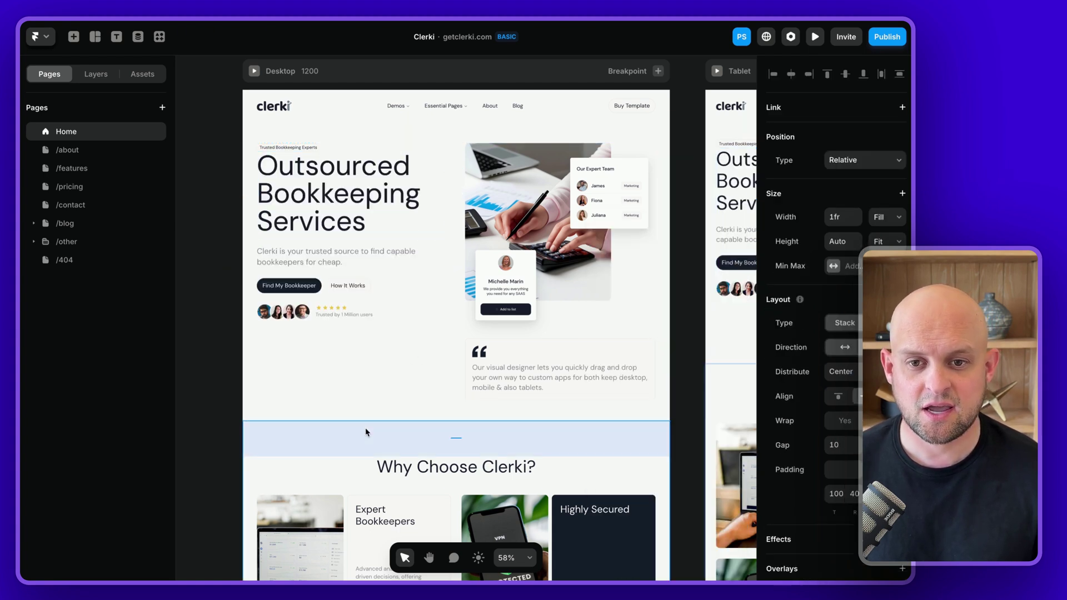
- Launch Semflow, open the Home page SEO checklist, and move the panel higher over the canvas
click(159, 37)
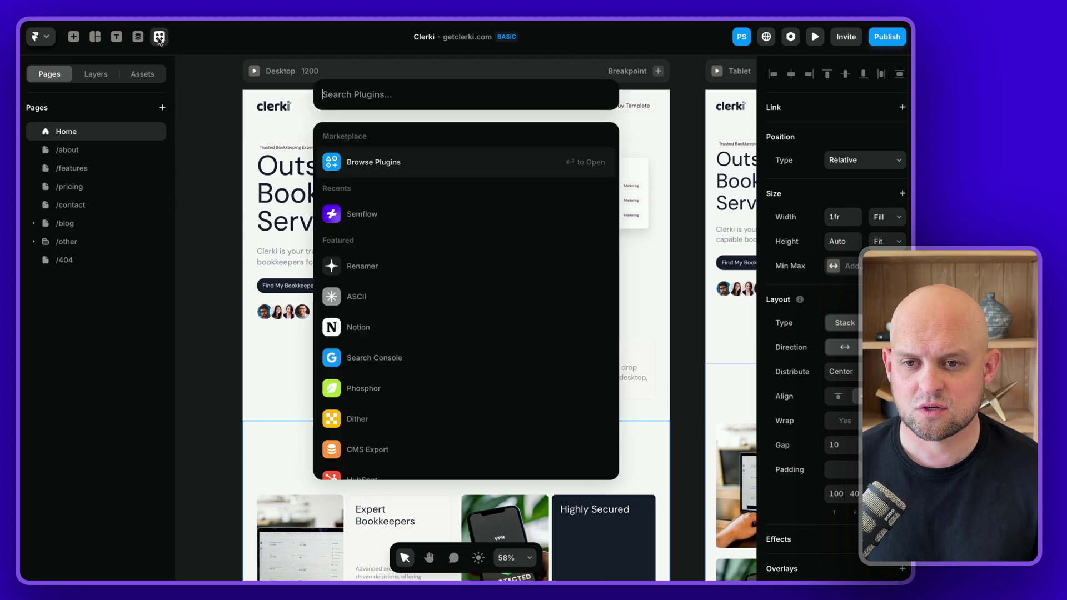
click(379, 216)
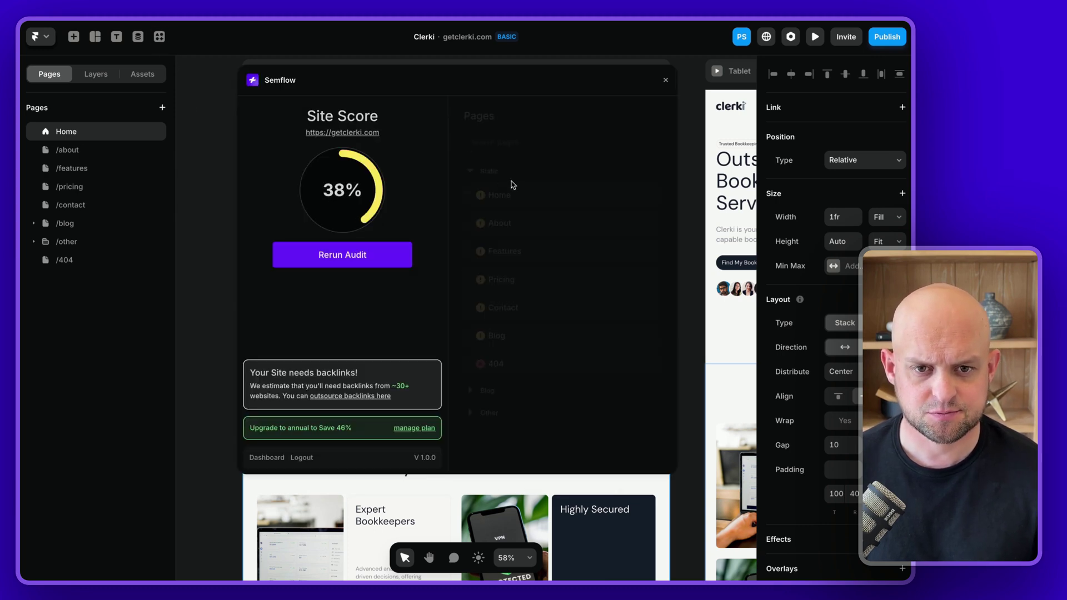
click(511, 188)
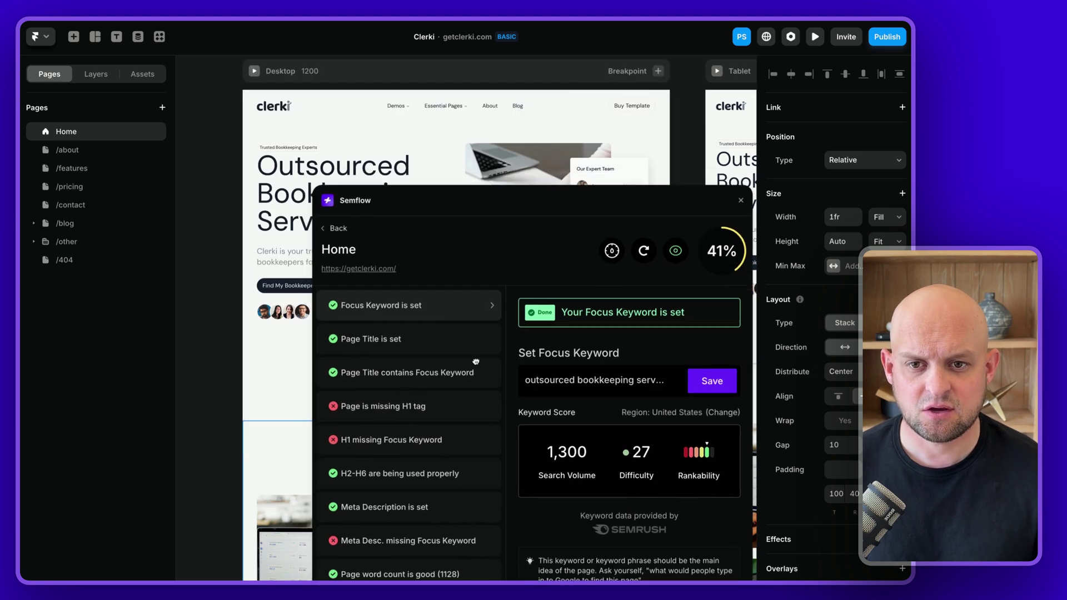
drag(431, 202, 361, 101)
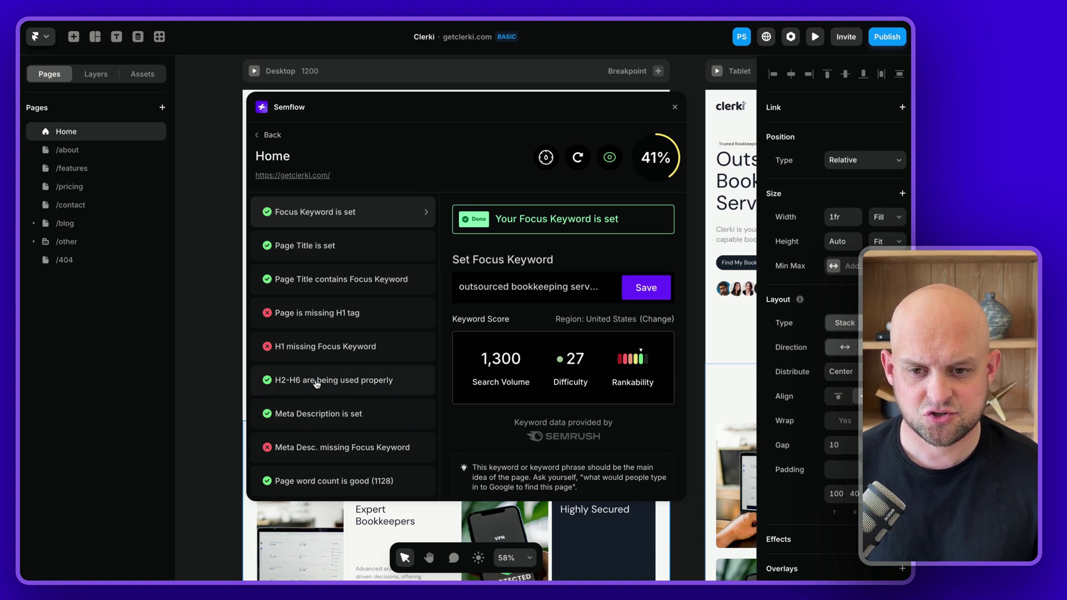
- Review the Meta Description is set check and the current description in the search preview
click(317, 416)
scroll(625, 269, down, 1)
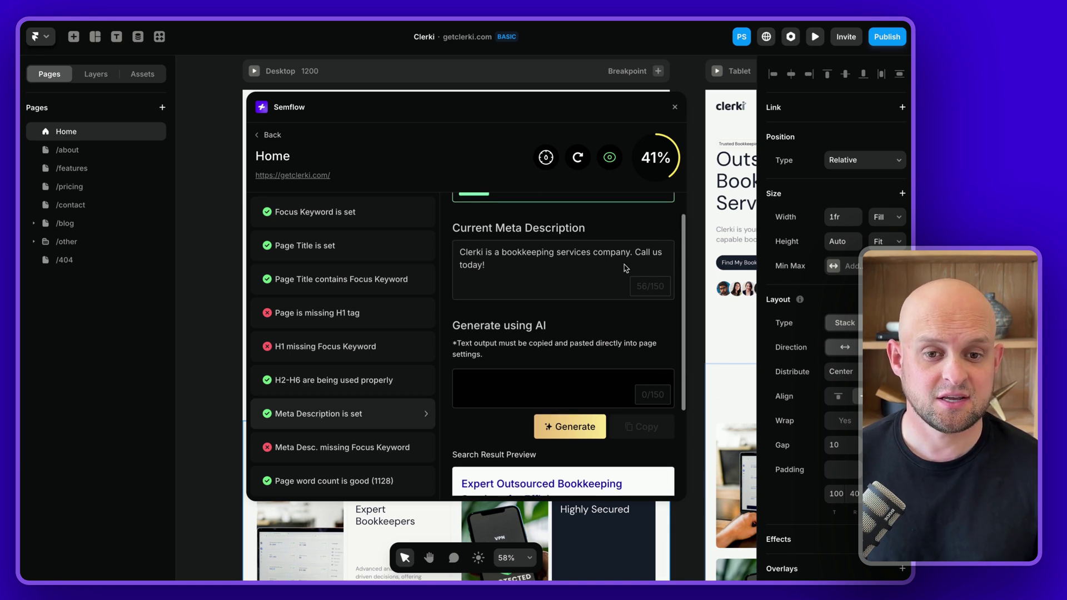
drag(461, 253, 489, 267)
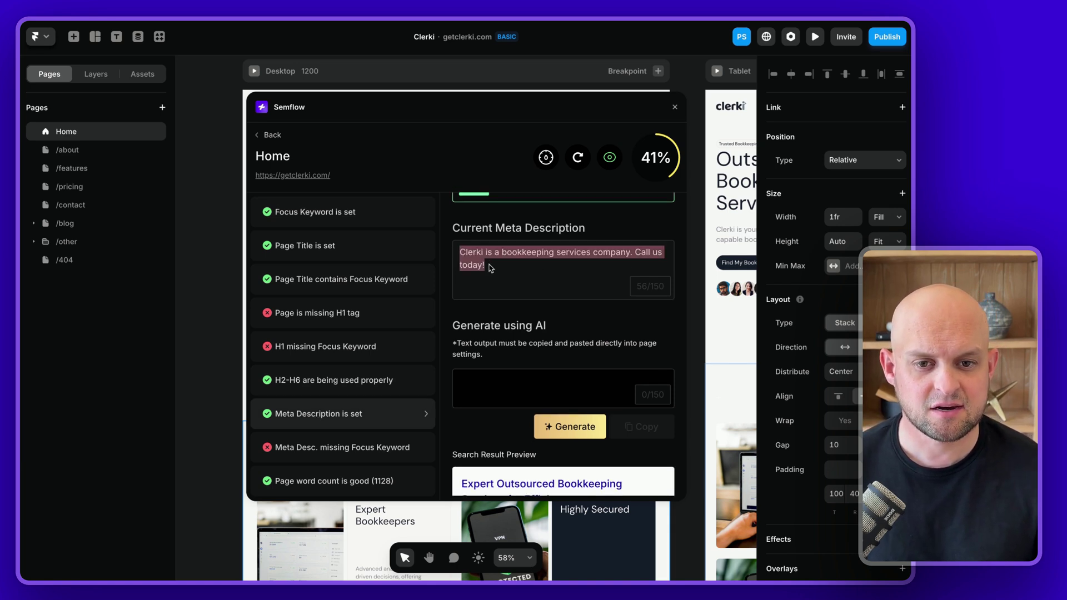
scroll(488, 267, down, 4)
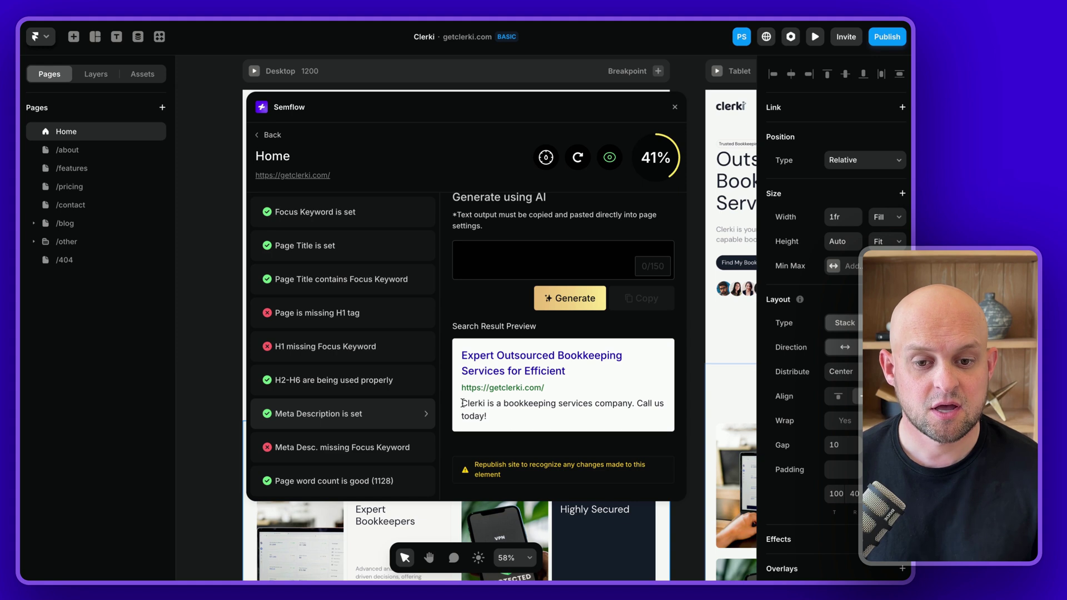
drag(462, 403, 499, 411)
scroll(499, 412, up, 5)
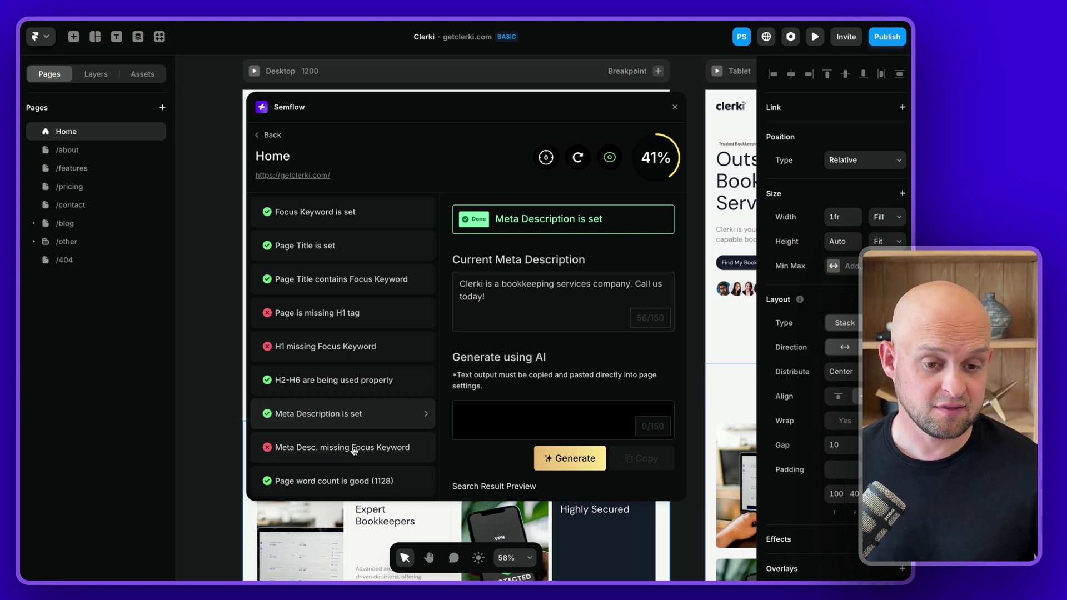
- Generate a 142-character AI meta description containing 'outsourced bookkeeping services' and copy it
click(579, 459)
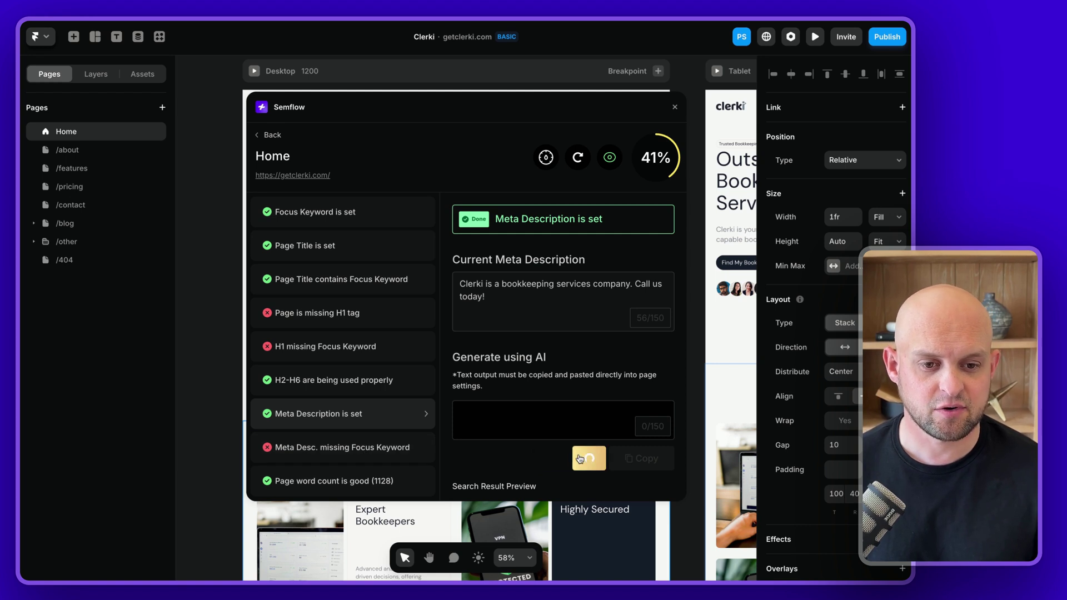
scroll(579, 459, down, 2)
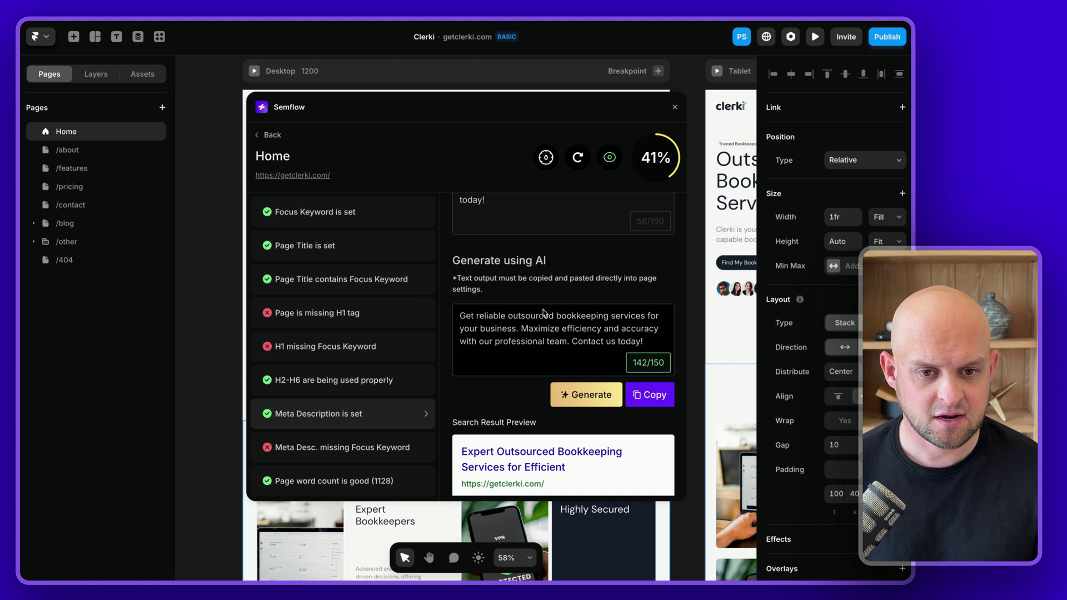
drag(510, 315, 645, 318)
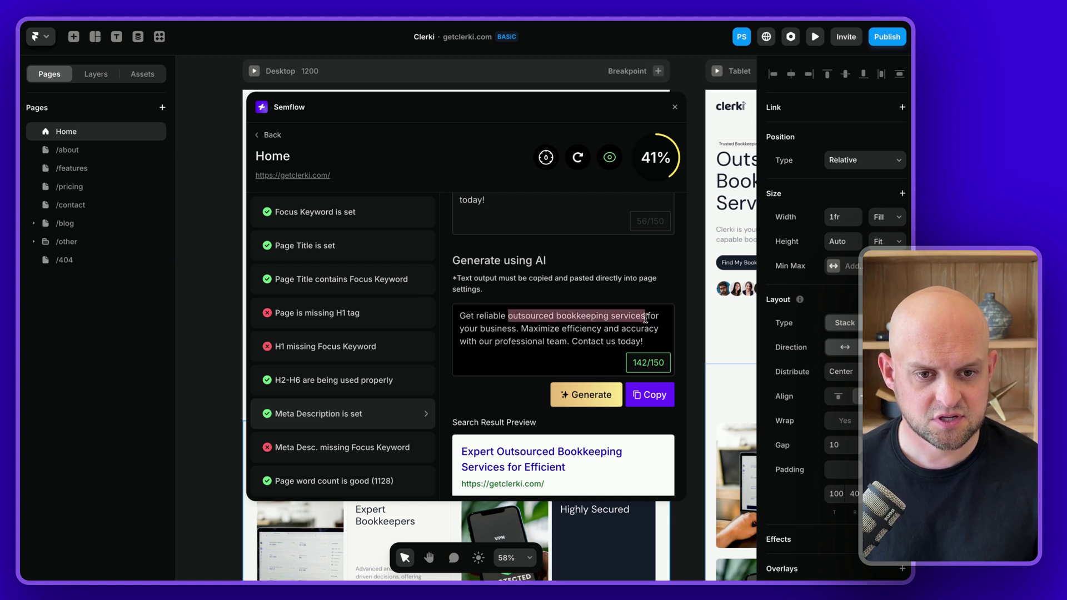
click(652, 392)
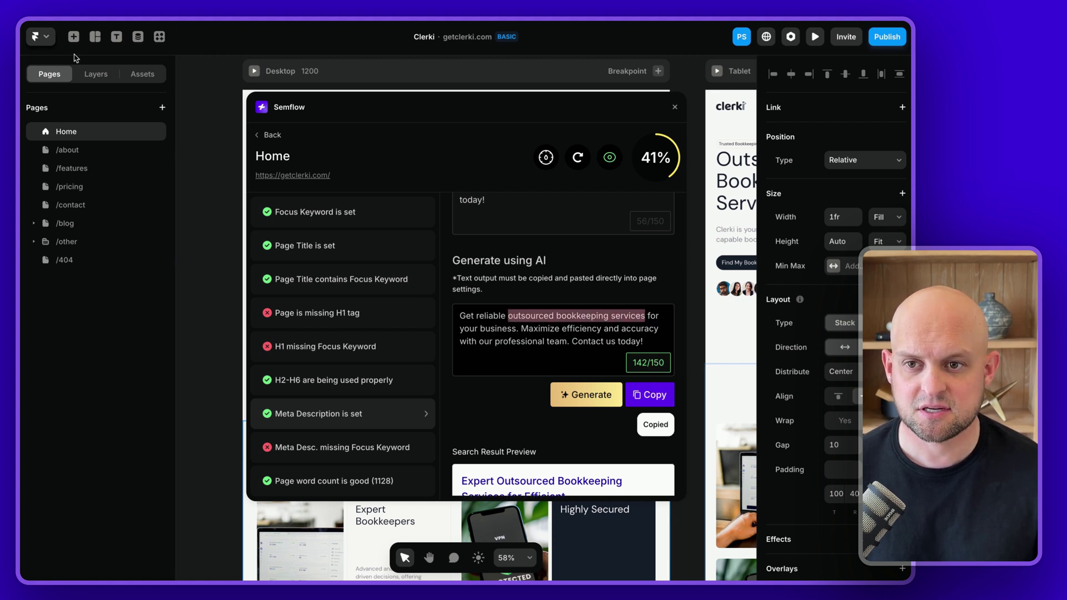
right_click(151, 131)
- Replace the Home page description with the copied AI text, save it, and start publishing the update
click(178, 150)
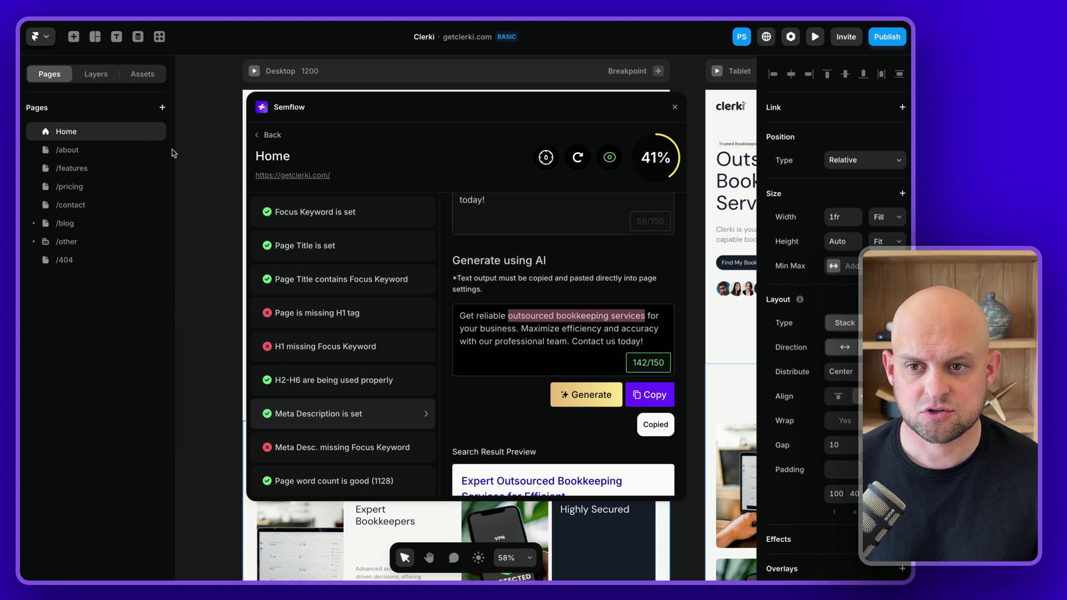
triple_click(437, 241)
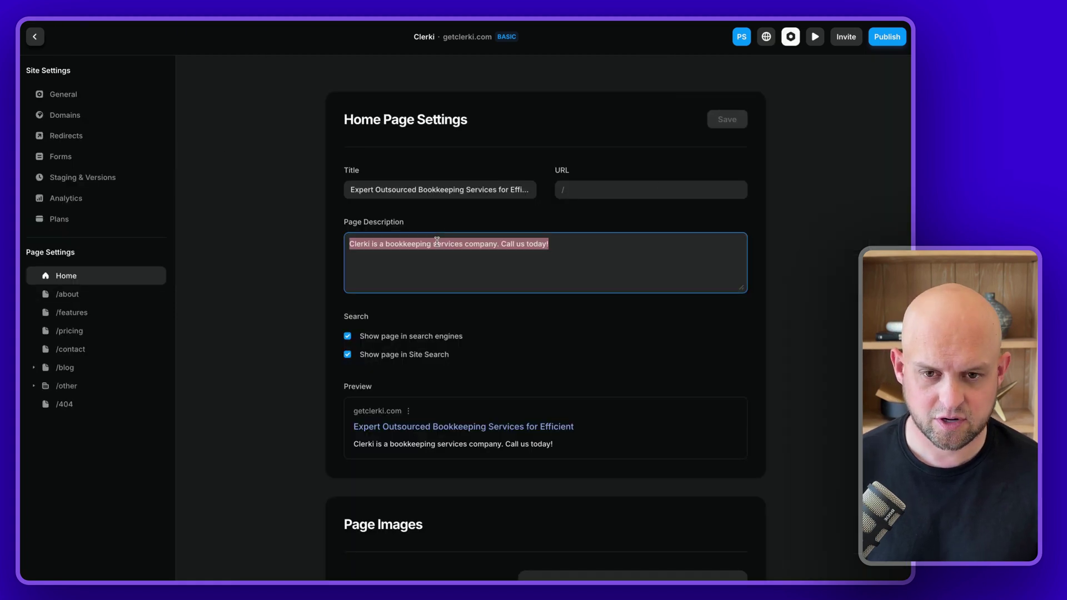
key(ctrl+v)
click(468, 227)
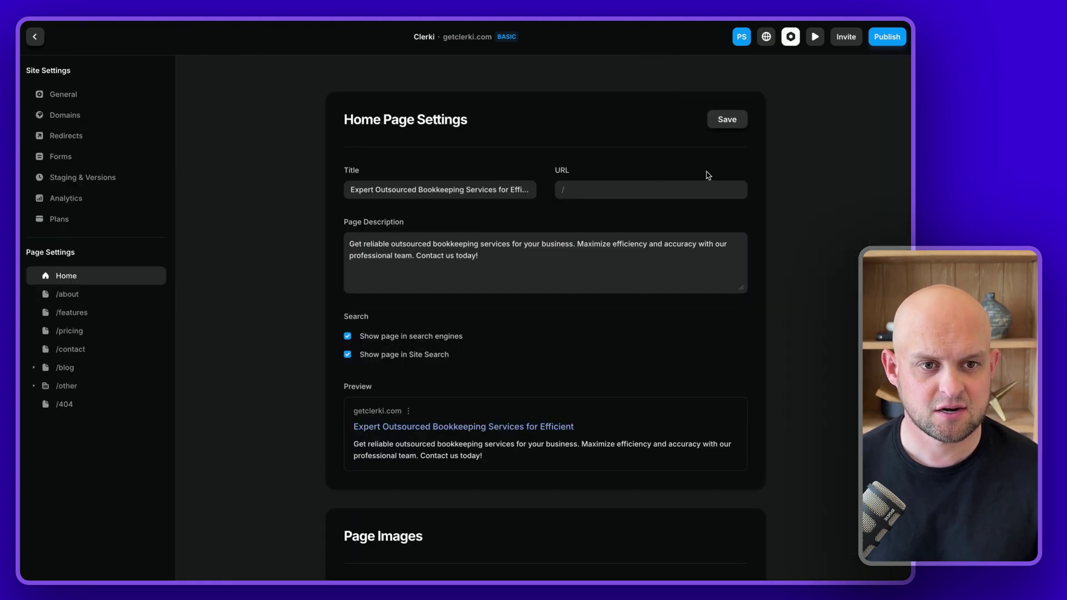
click(722, 124)
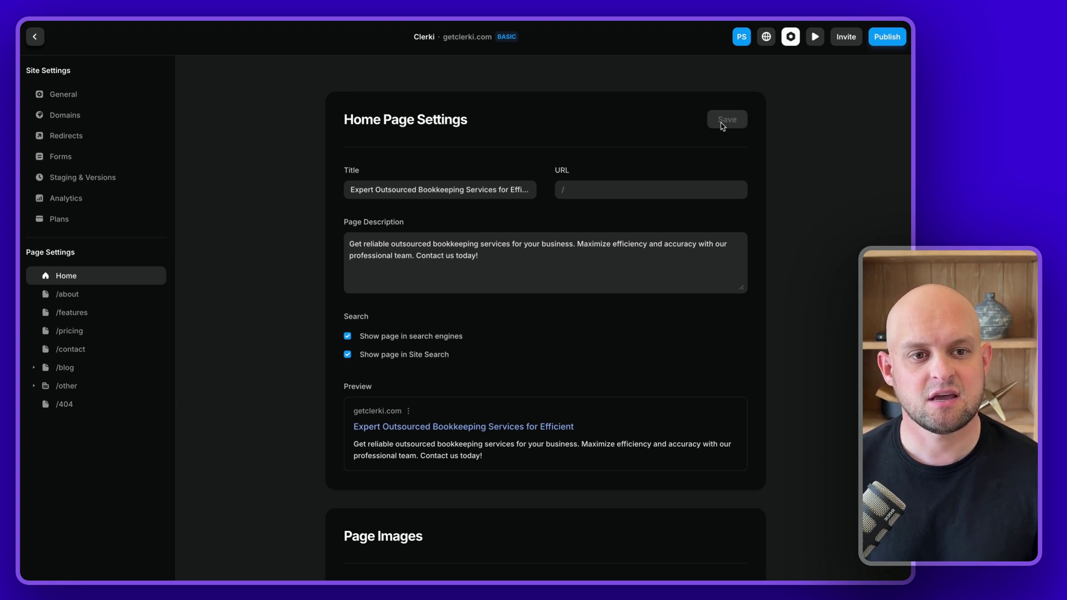
click(886, 39)
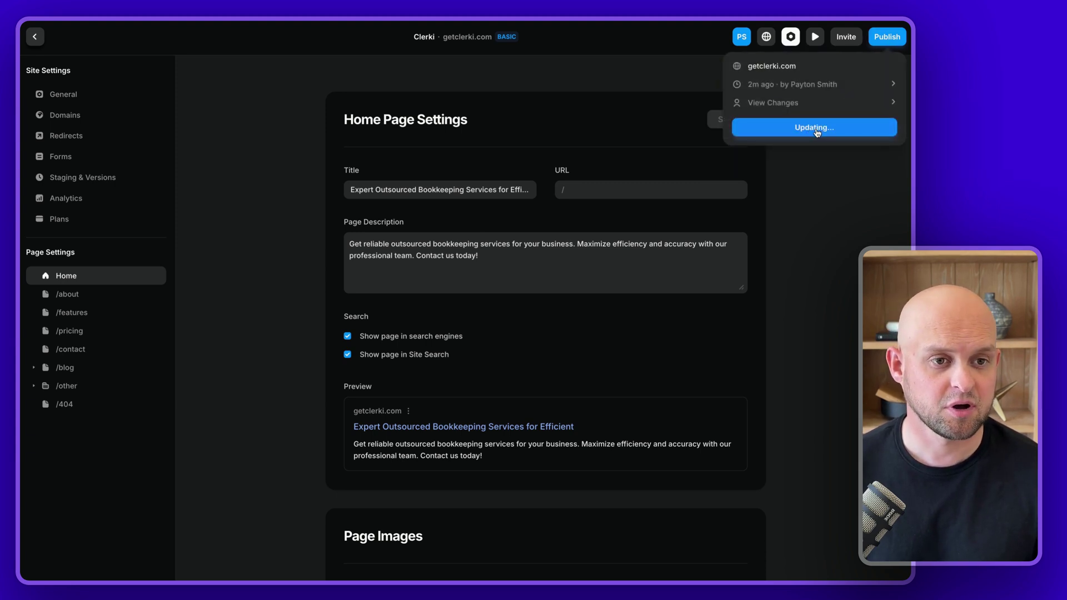
- Relaunch Semflow and rerun the SEO checks for the Home page
click(36, 37)
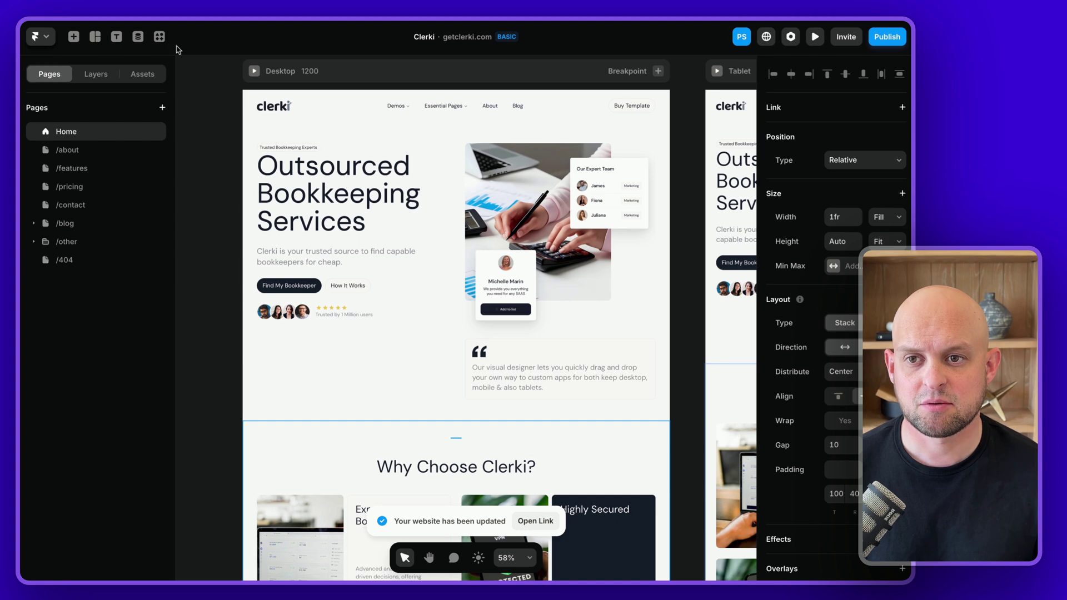
click(160, 37)
click(356, 216)
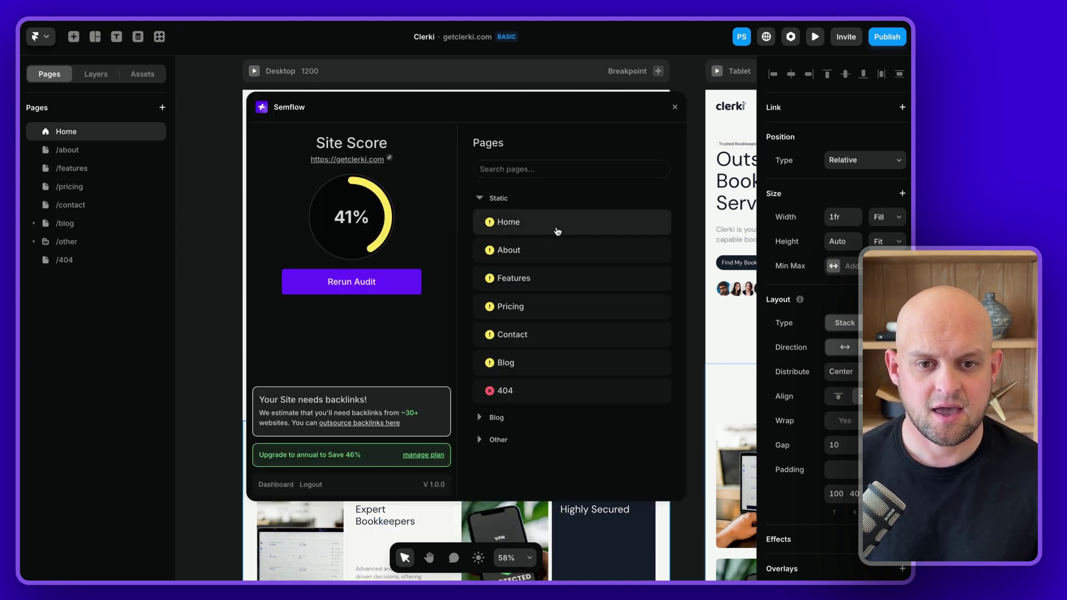
click(542, 229)
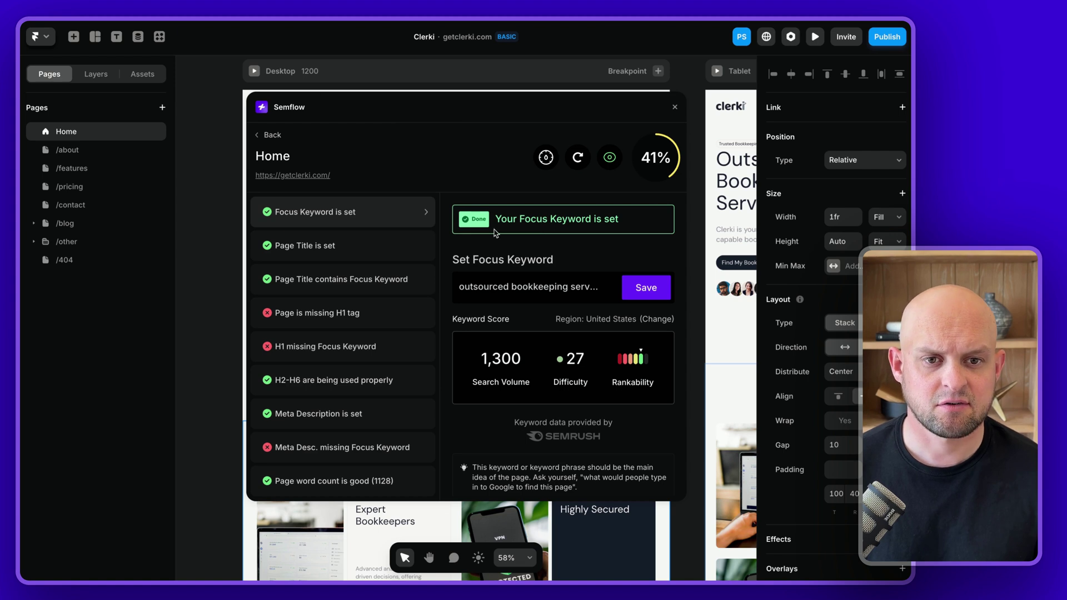
click(578, 158)
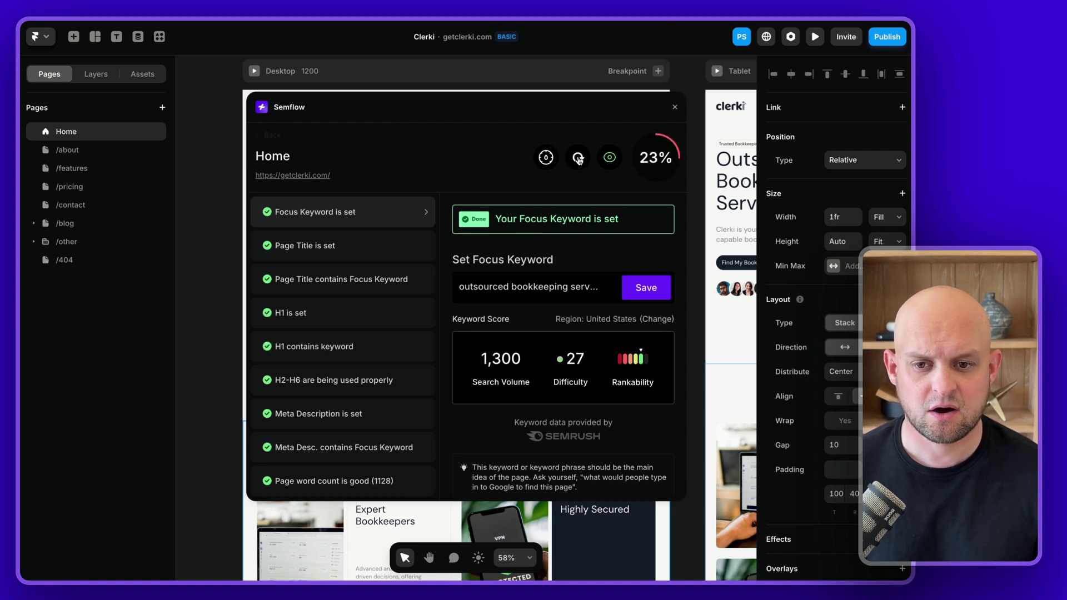
- Inspect the H1, H1 keyword, Meta Description, and Meta Desc. Focus Keyword check details
click(293, 318)
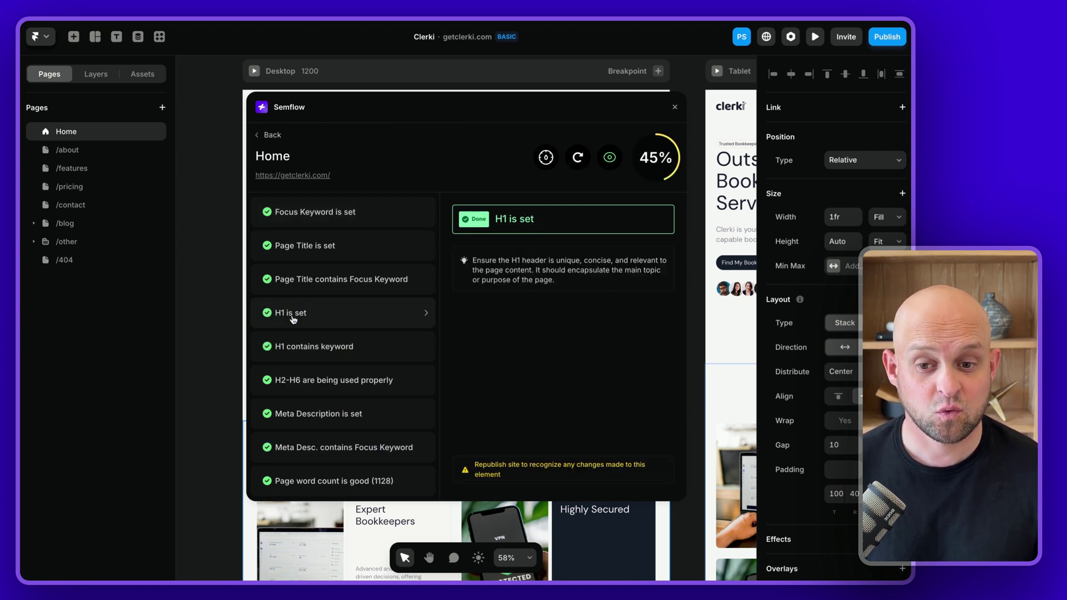
click(317, 349)
click(334, 418)
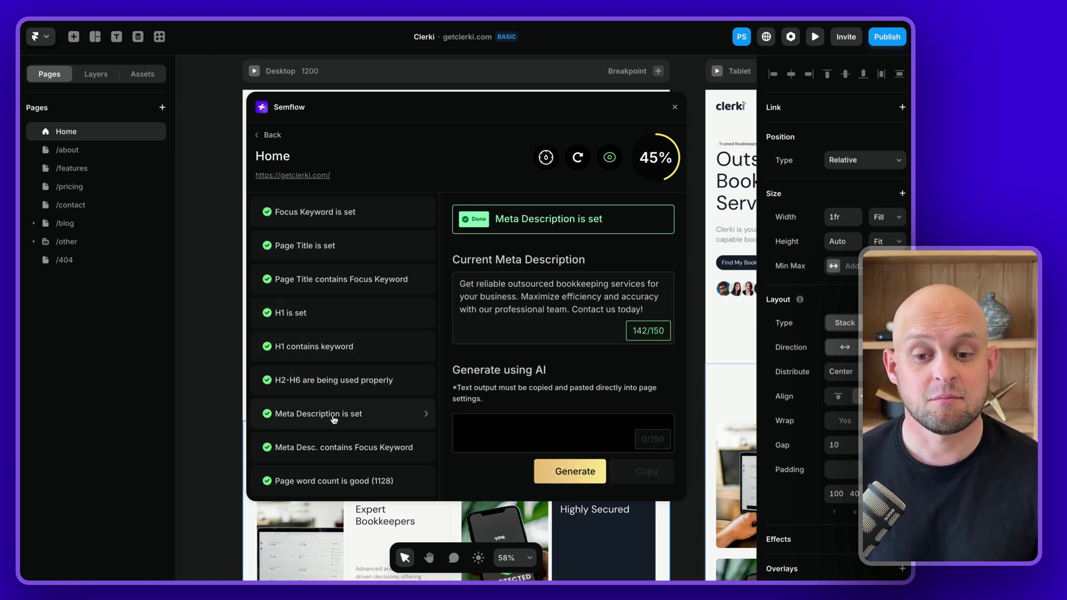
click(335, 452)
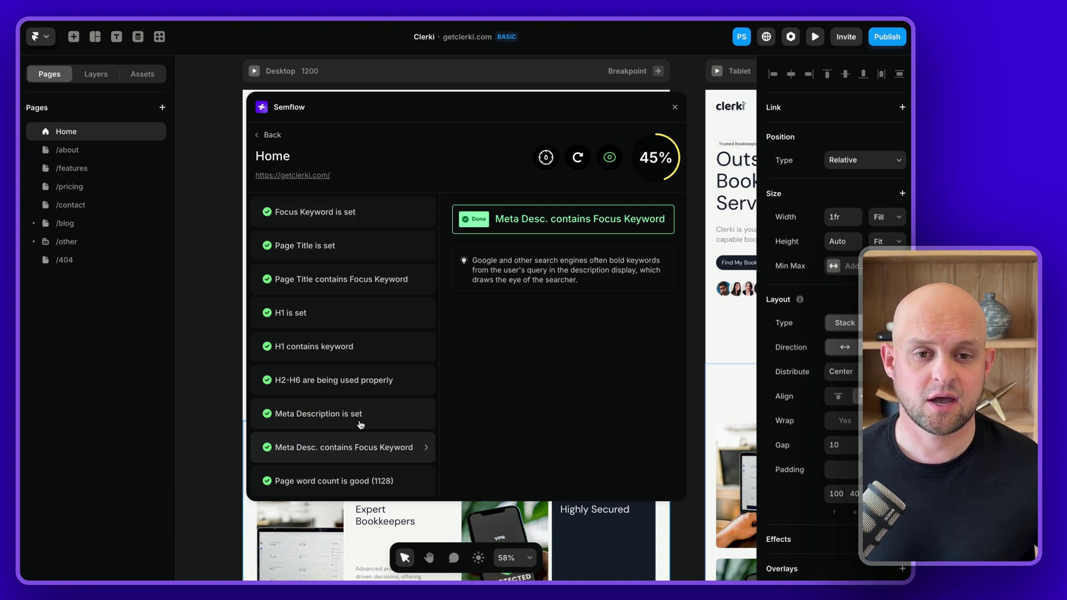
- Toggle the Home page's skip setting, return to the site score overview, and reopen the Home audit
click(610, 159)
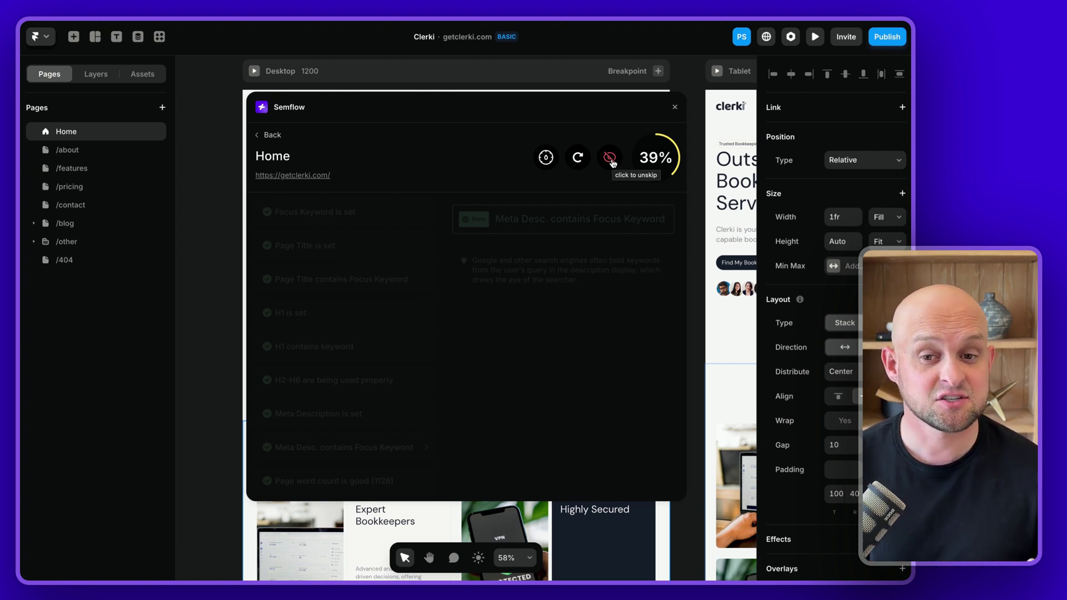
click(266, 138)
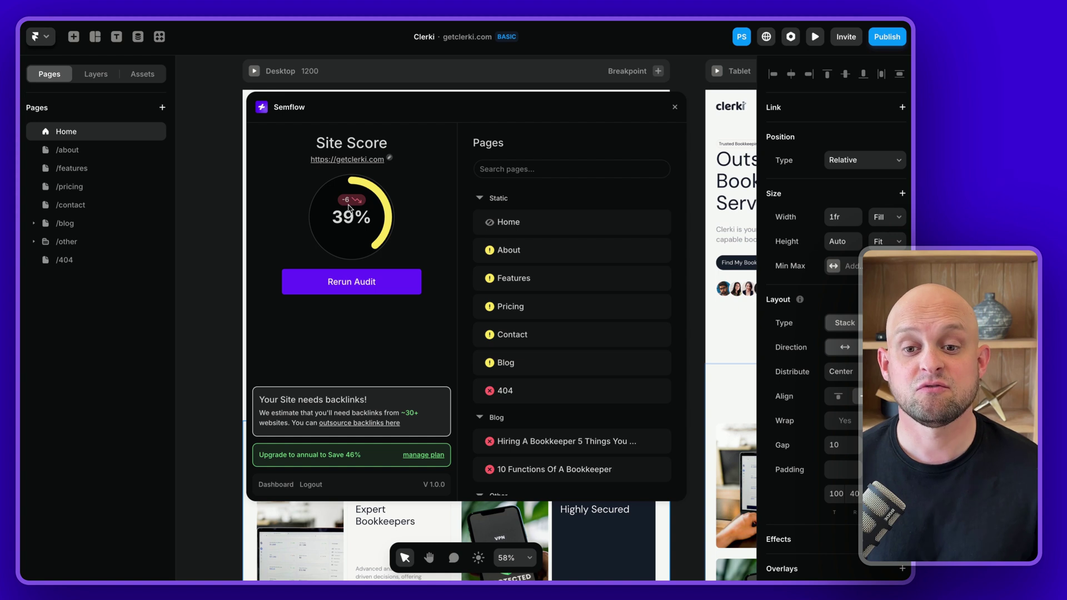
click(508, 222)
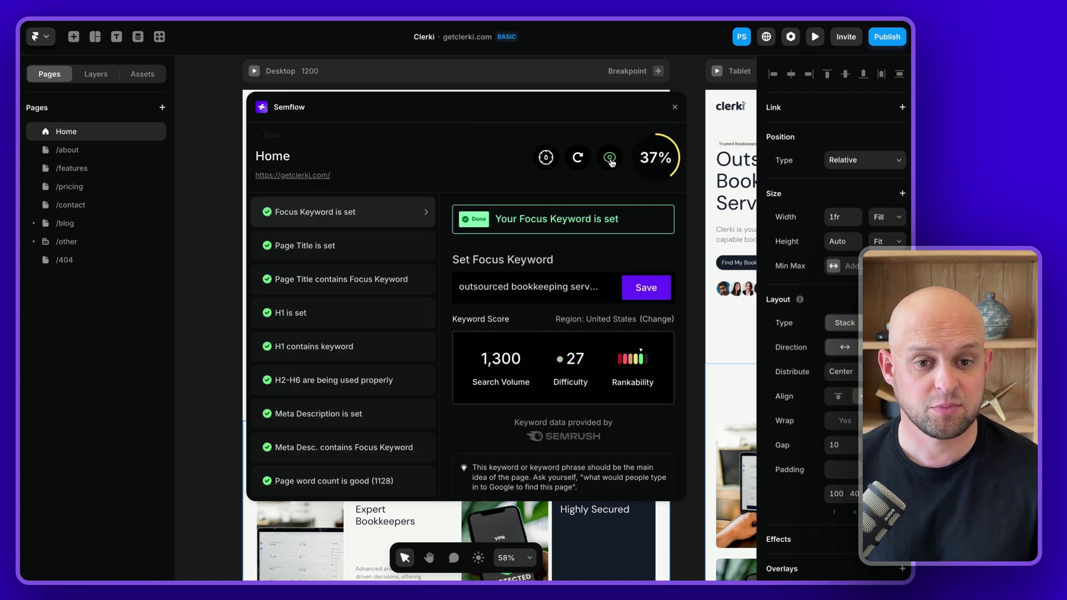
- Activate Google PageSpeed Insights for Home, which scores Mobile 59 and Desktop 99
click(544, 159)
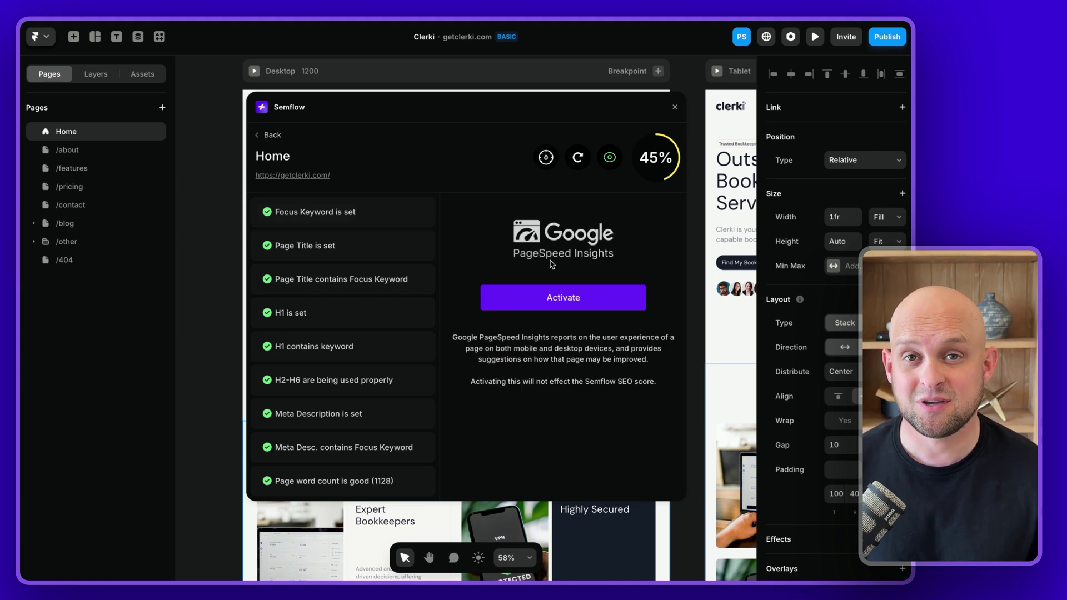
click(625, 303)
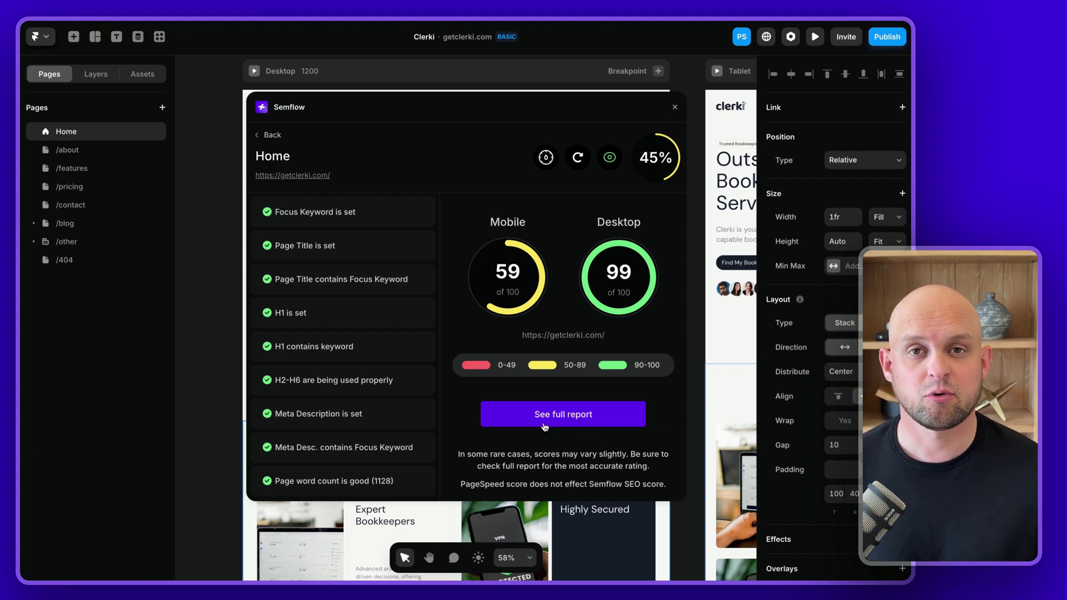
click(269, 135)
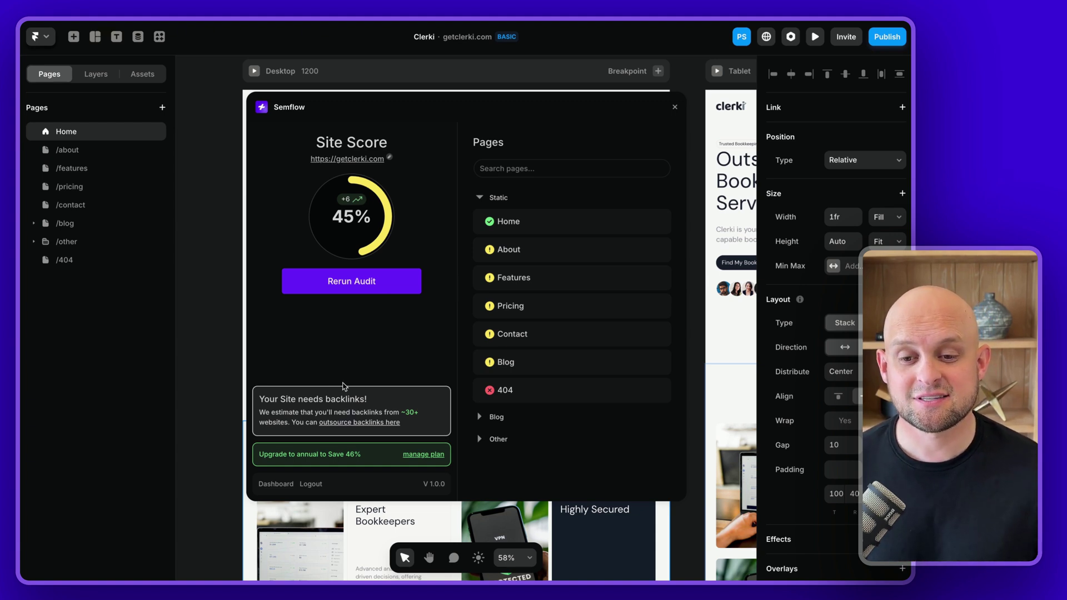
- Highlight the backlinks warning and its 30+ backlinks estimate, then check Home and return to the overview
drag(262, 399, 381, 399)
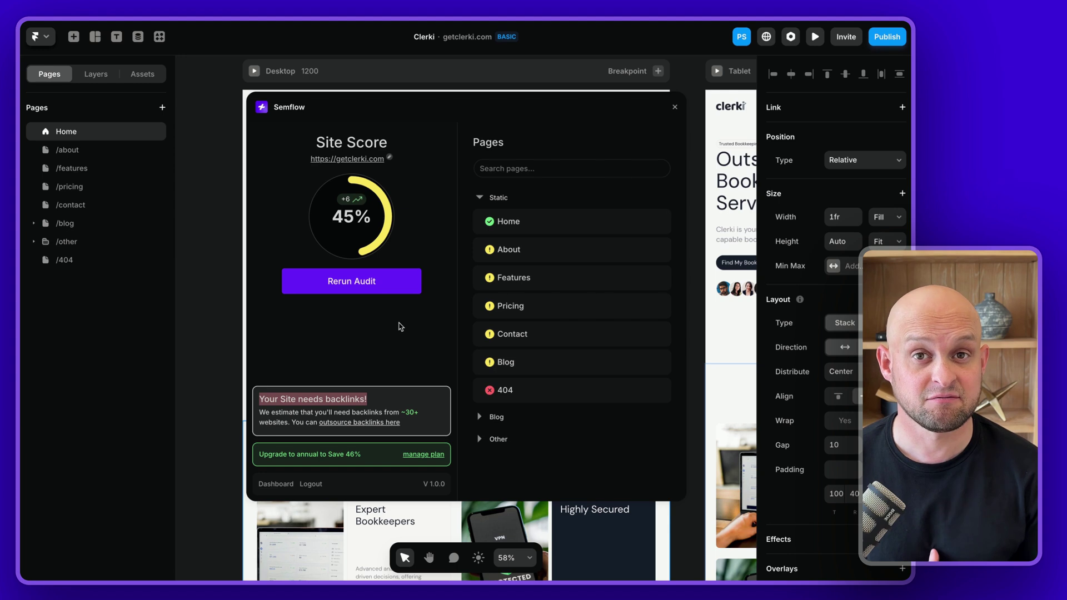
drag(417, 410, 404, 412)
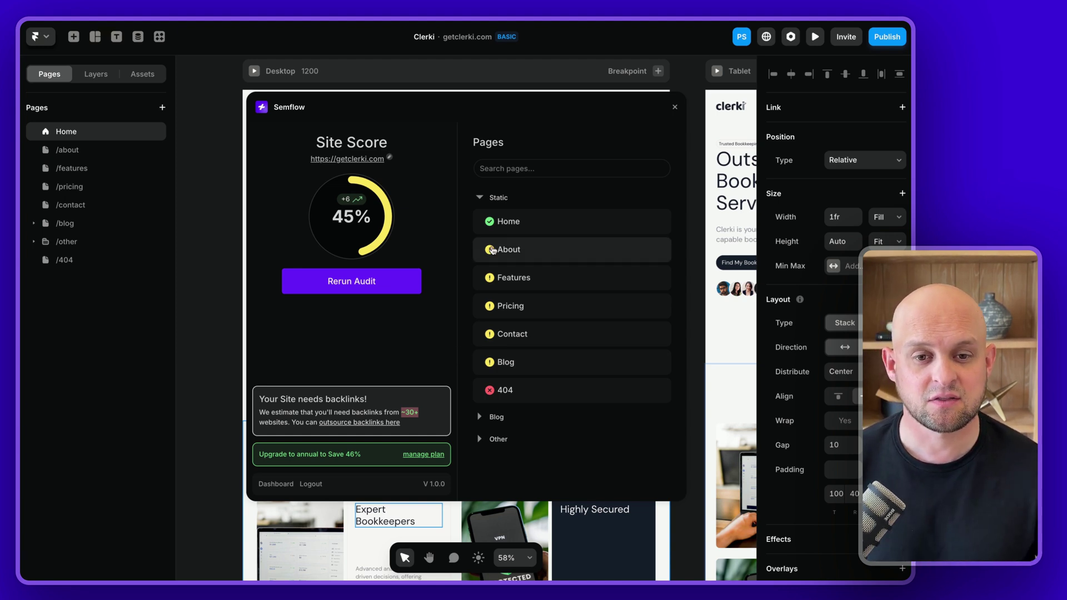
click(511, 222)
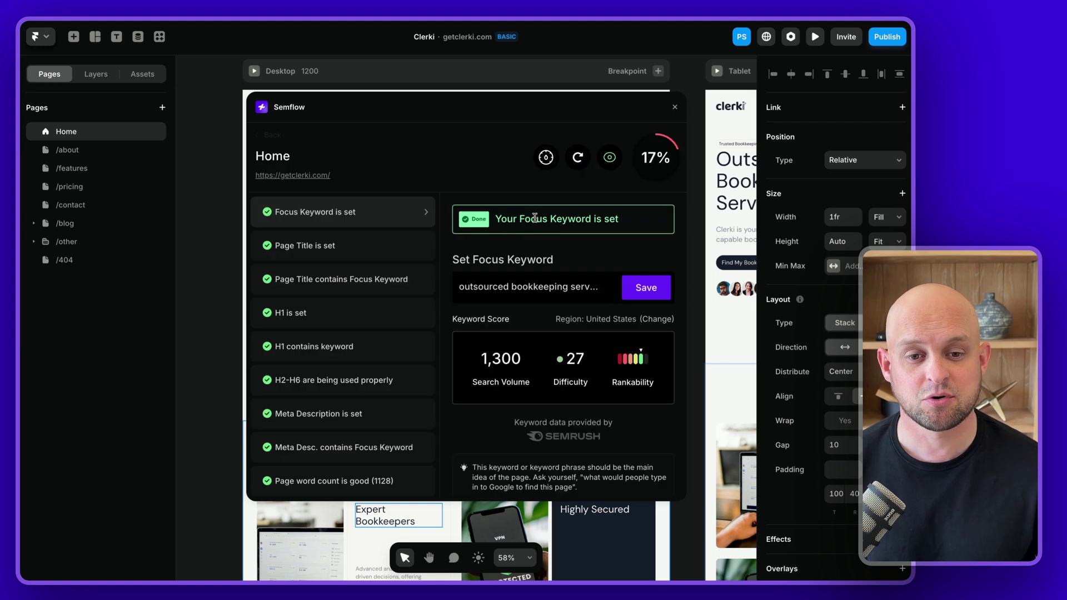
click(266, 135)
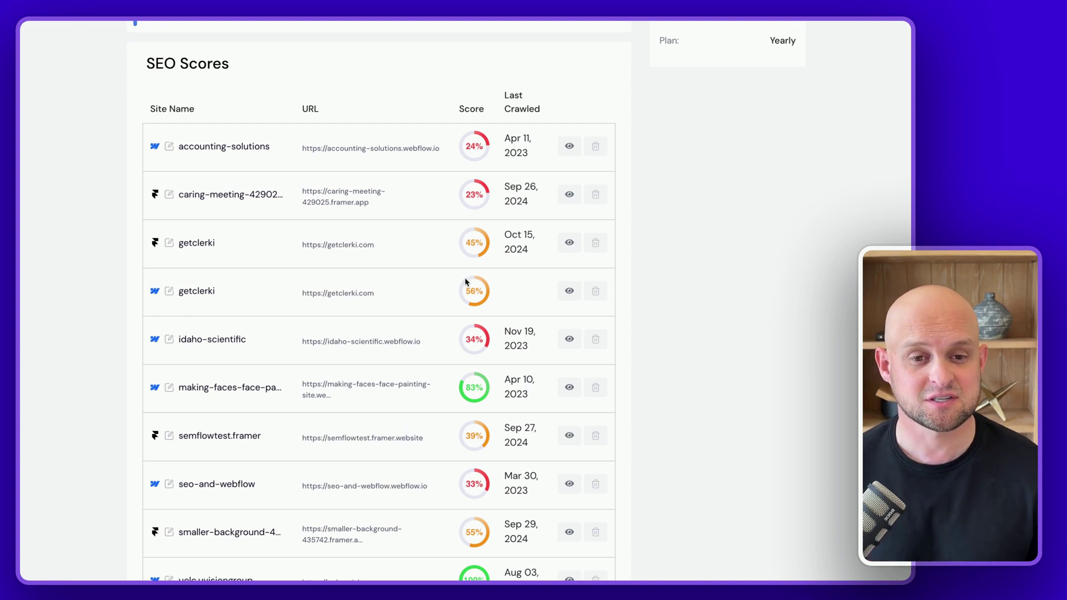
- Open the Oct 15 getclerki audit report, expand the pages missing h1 tags, and collapse the no-keyword list
click(568, 243)
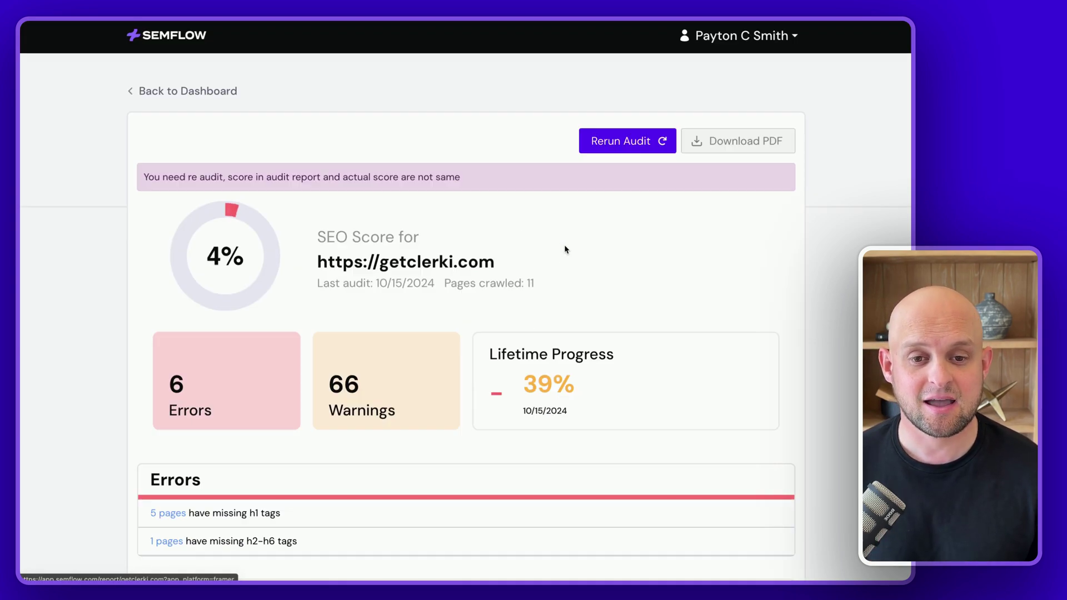
scroll(565, 250, down, 3)
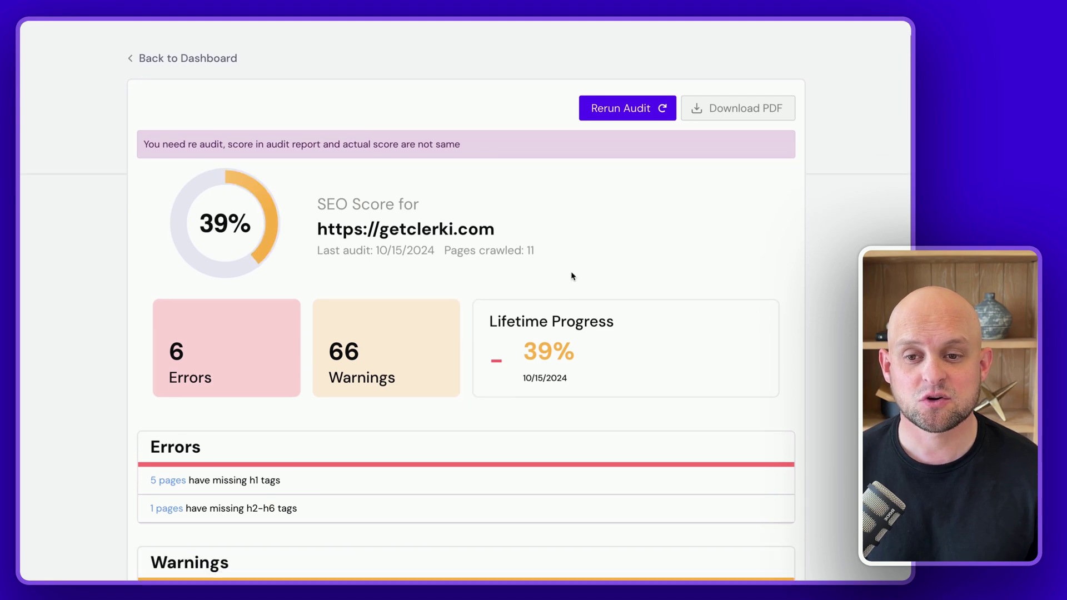
scroll(572, 274, down, 4)
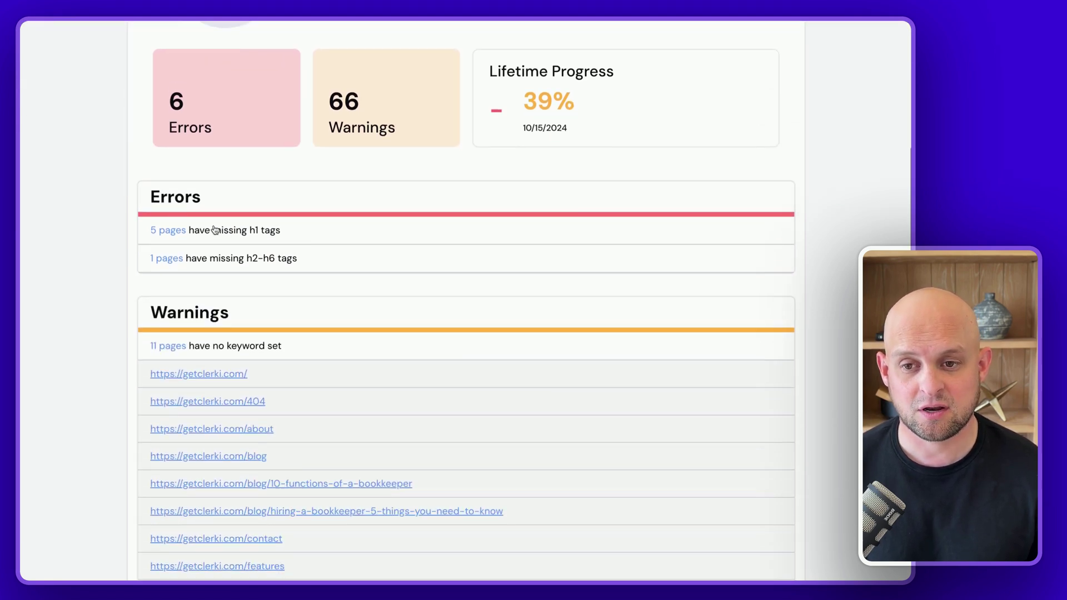
click(214, 229)
scroll(227, 241, down, 2)
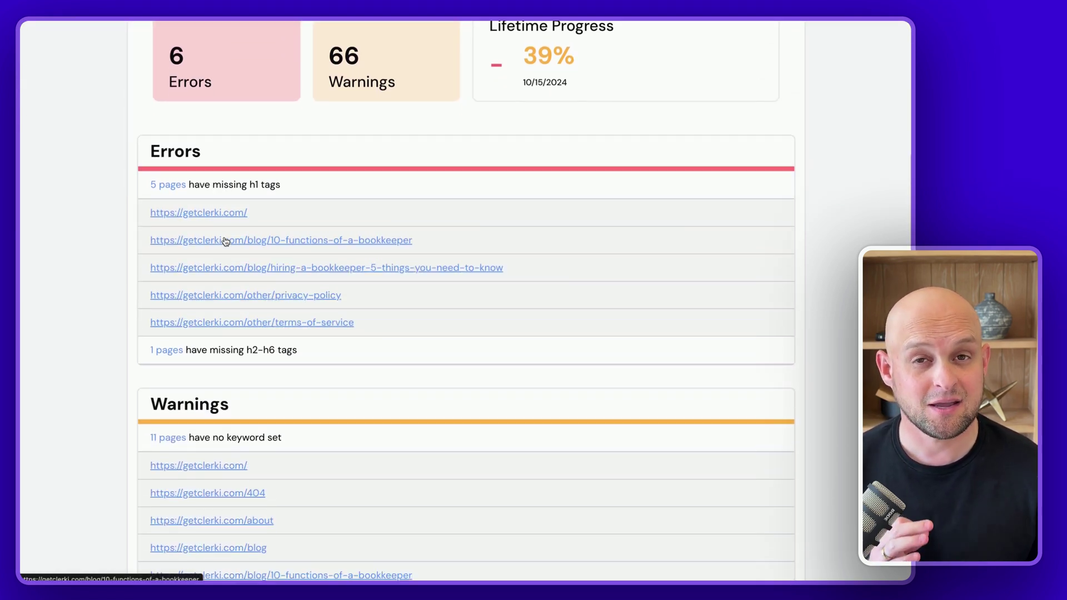
scroll(225, 240, down, 6)
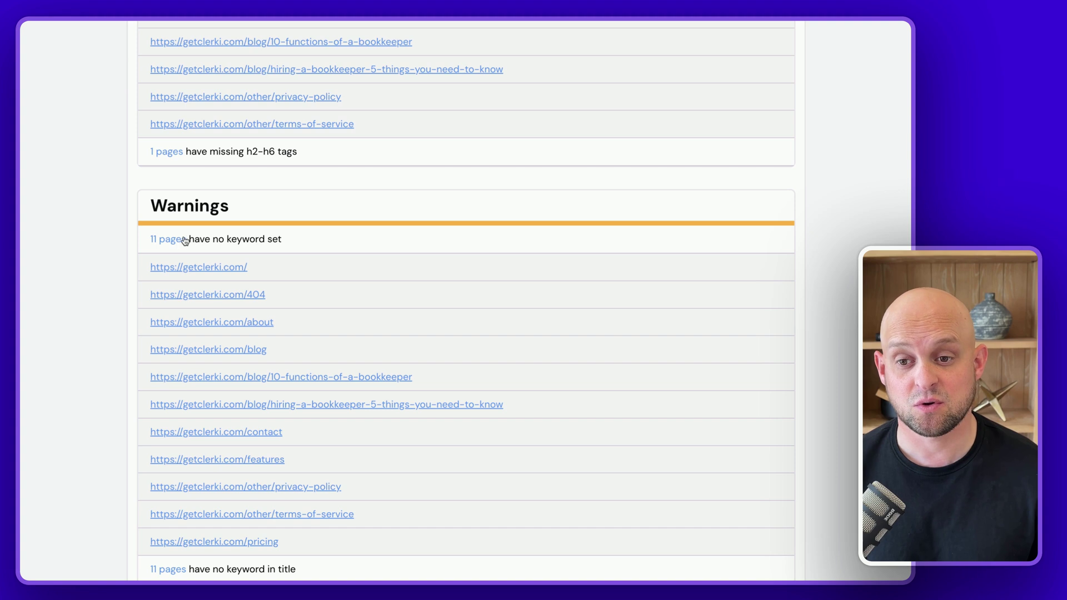
click(212, 240)
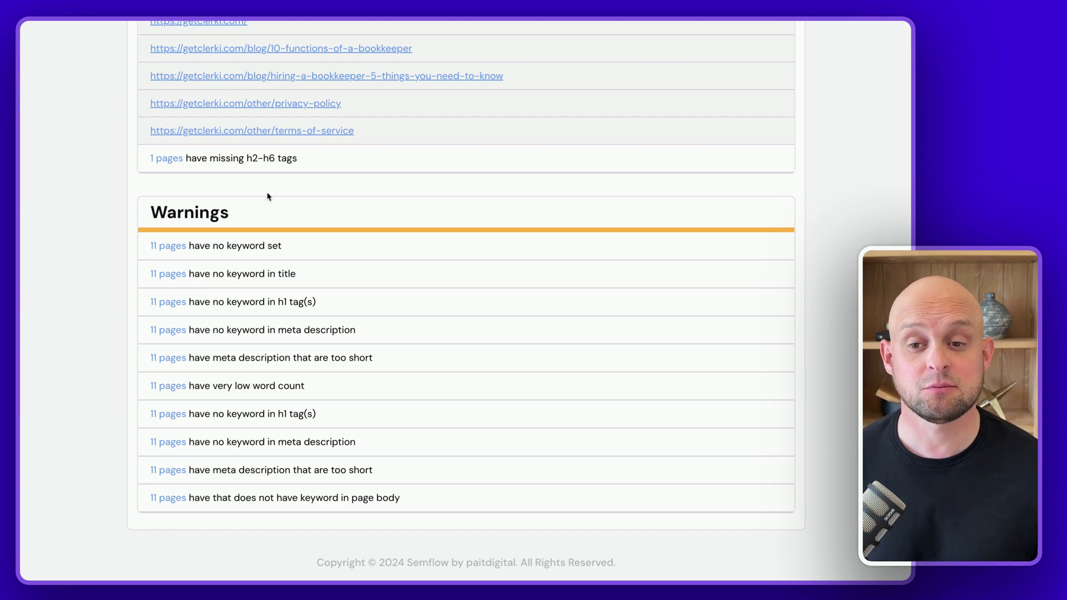
scroll(267, 191, up, 5)
scroll(317, 289, up, 4)
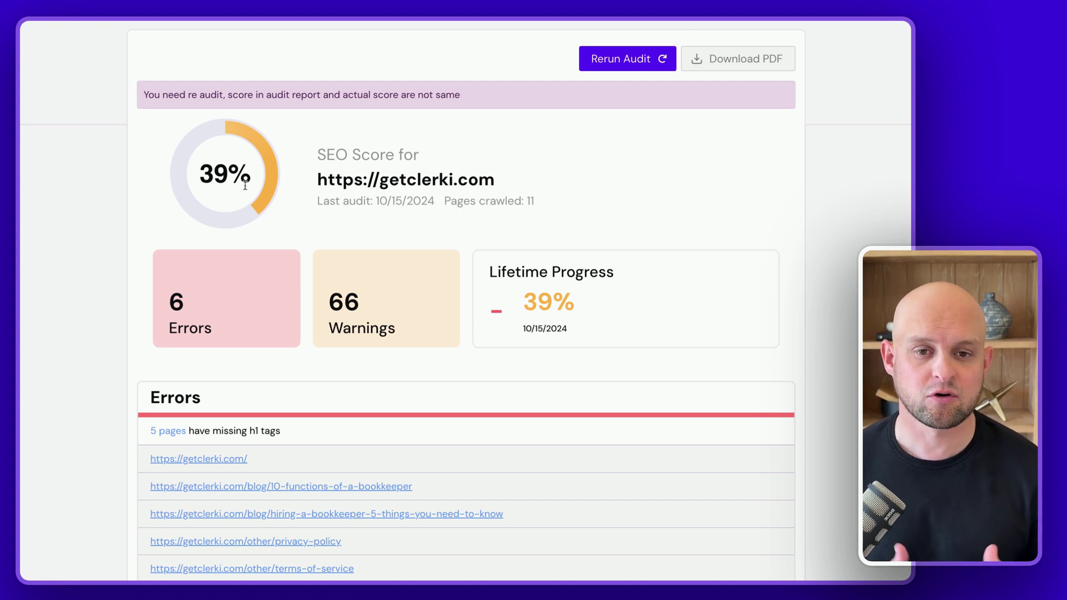
- Scroll through the getclerki report and collapse the list of 5 pages missing h1 tags
scroll(474, 262, up, 1)
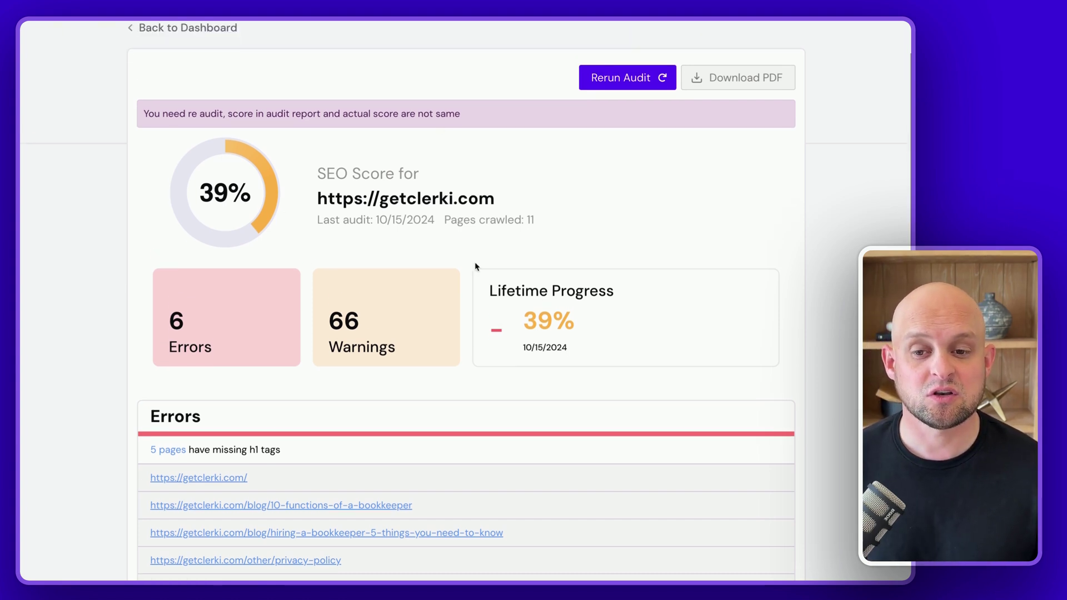
scroll(474, 262, down, 1)
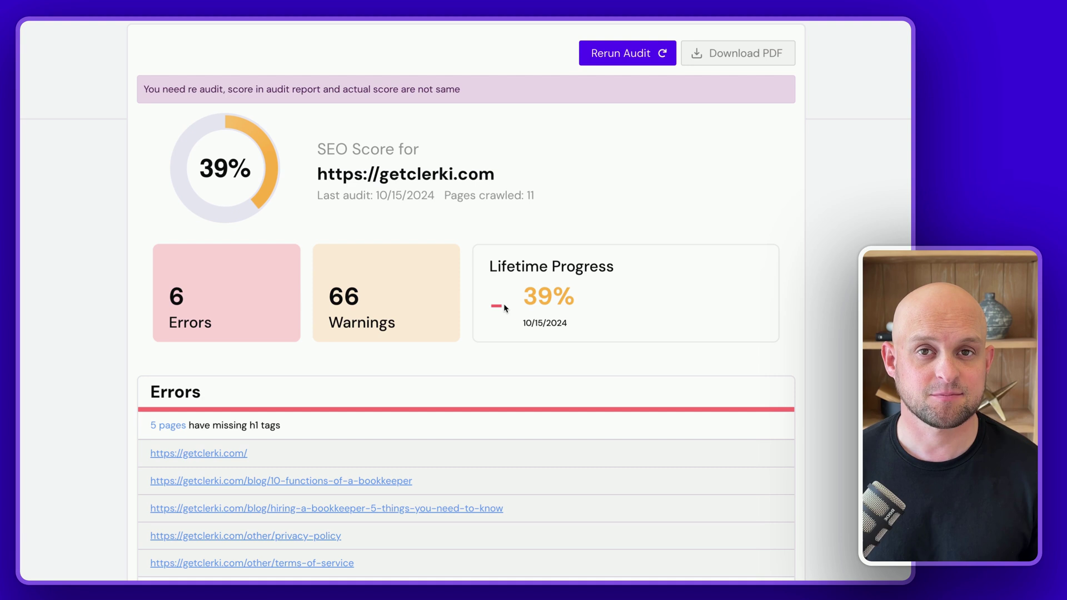
scroll(688, 193, up, 1)
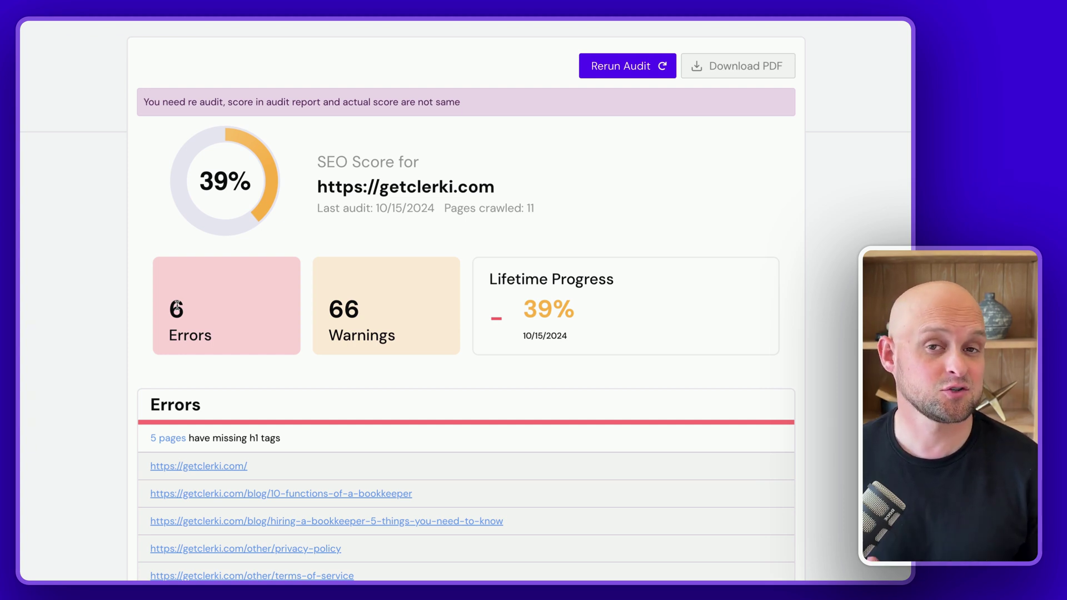
scroll(176, 305, down, 4)
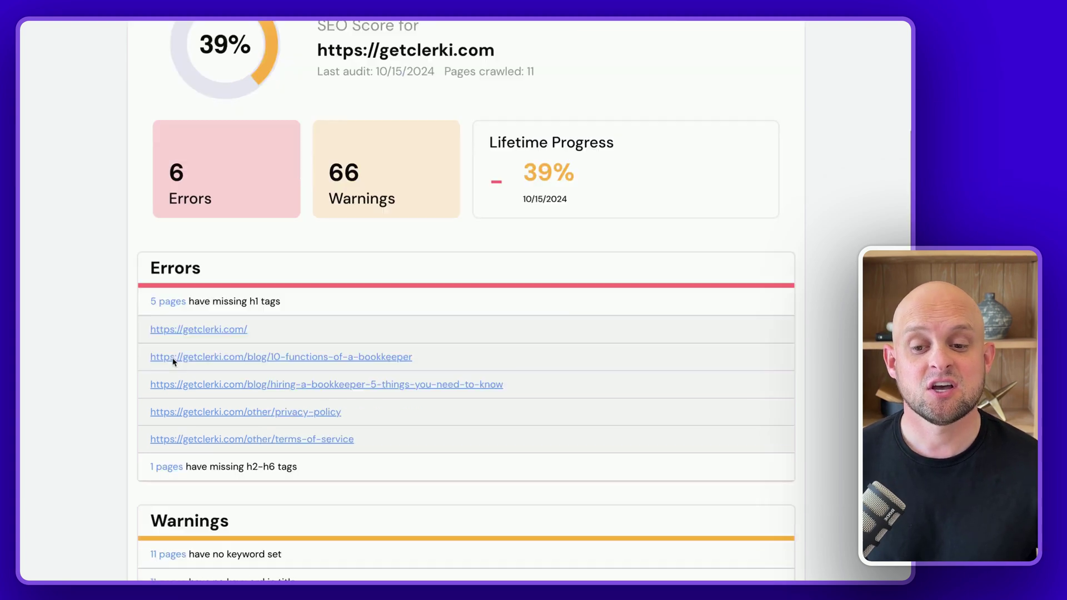
click(233, 221)
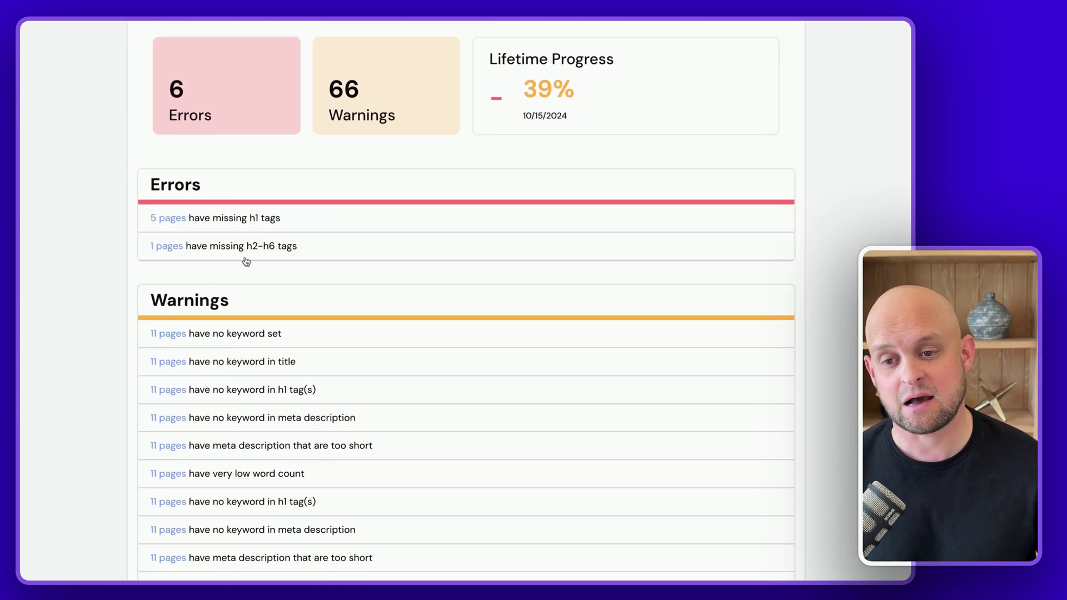